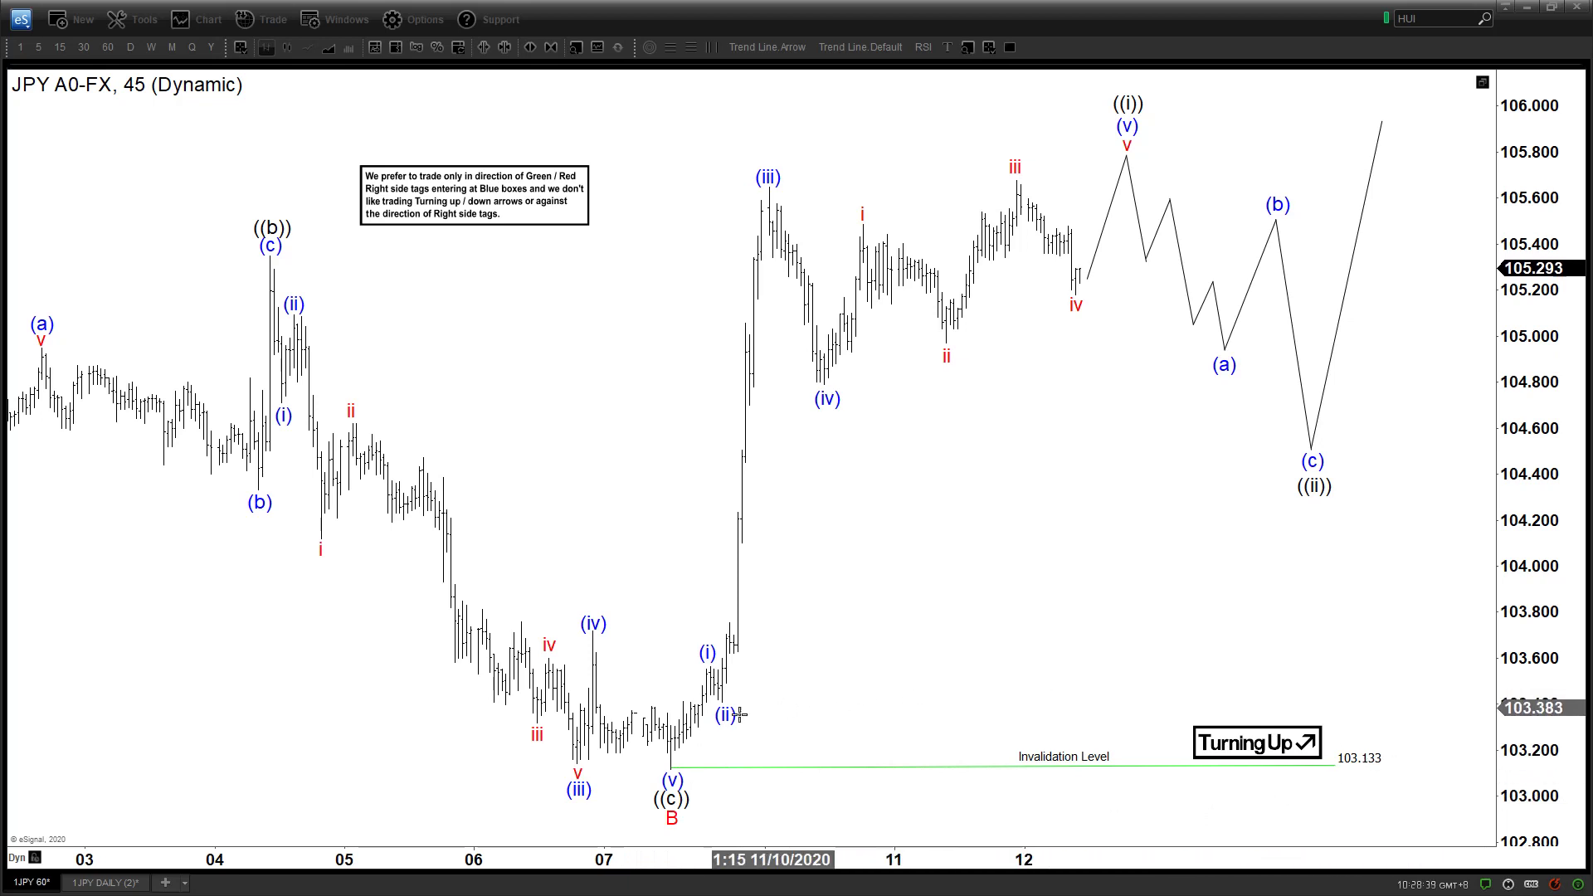
# Step: Draw trial arrows from the (v) low toward ((i)), then discard them
pyautogui.click(760, 47)
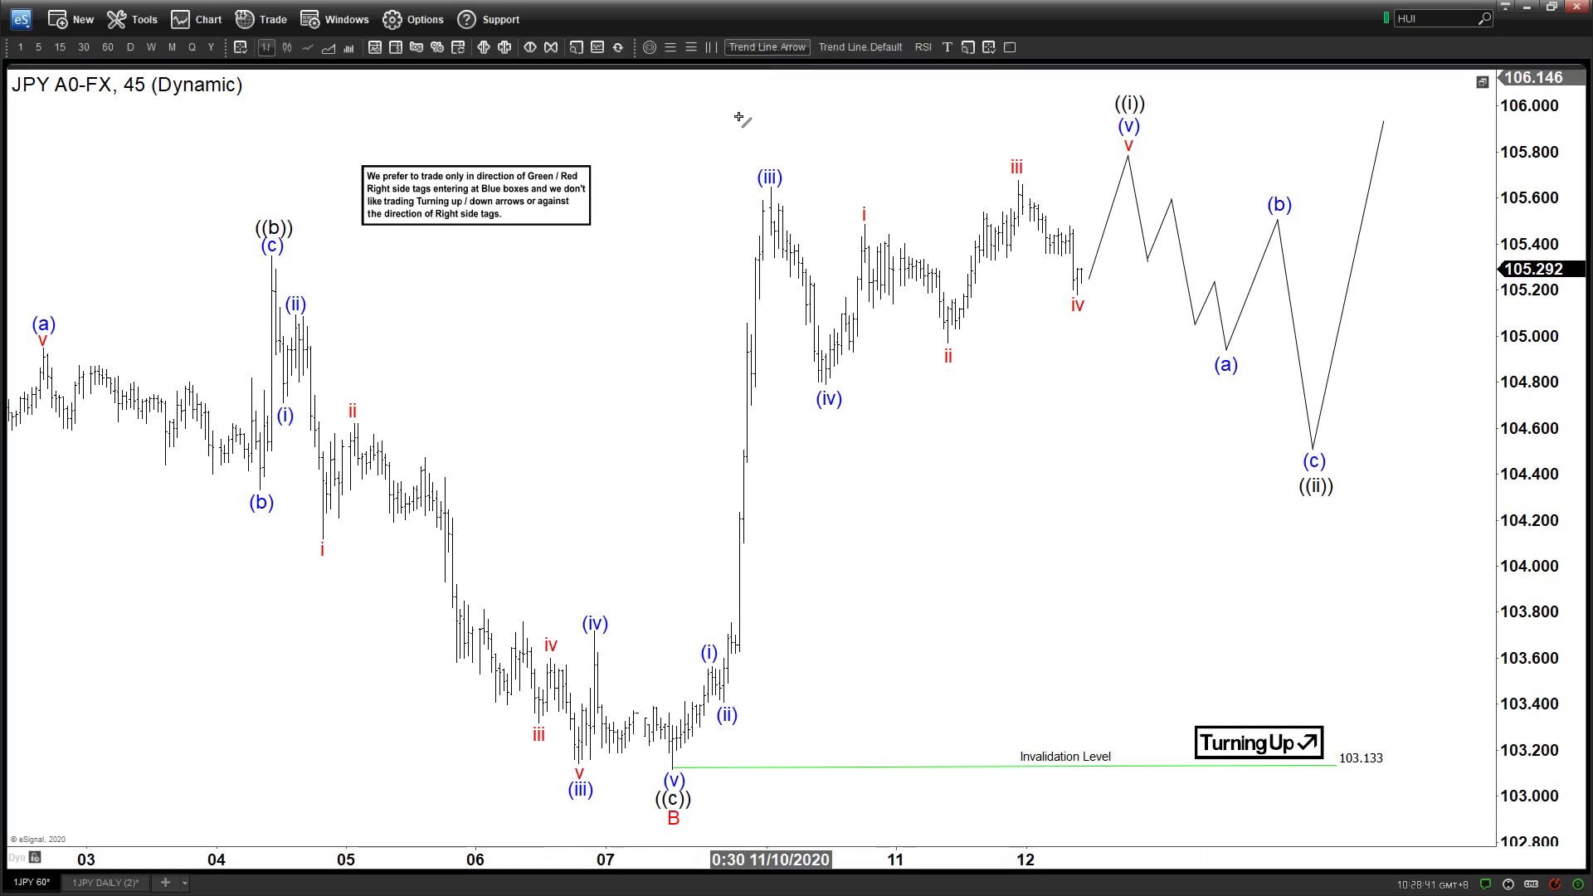
pyautogui.moveTo(699, 741); pyautogui.dragTo(1252, 100)
pyautogui.press('Escape')
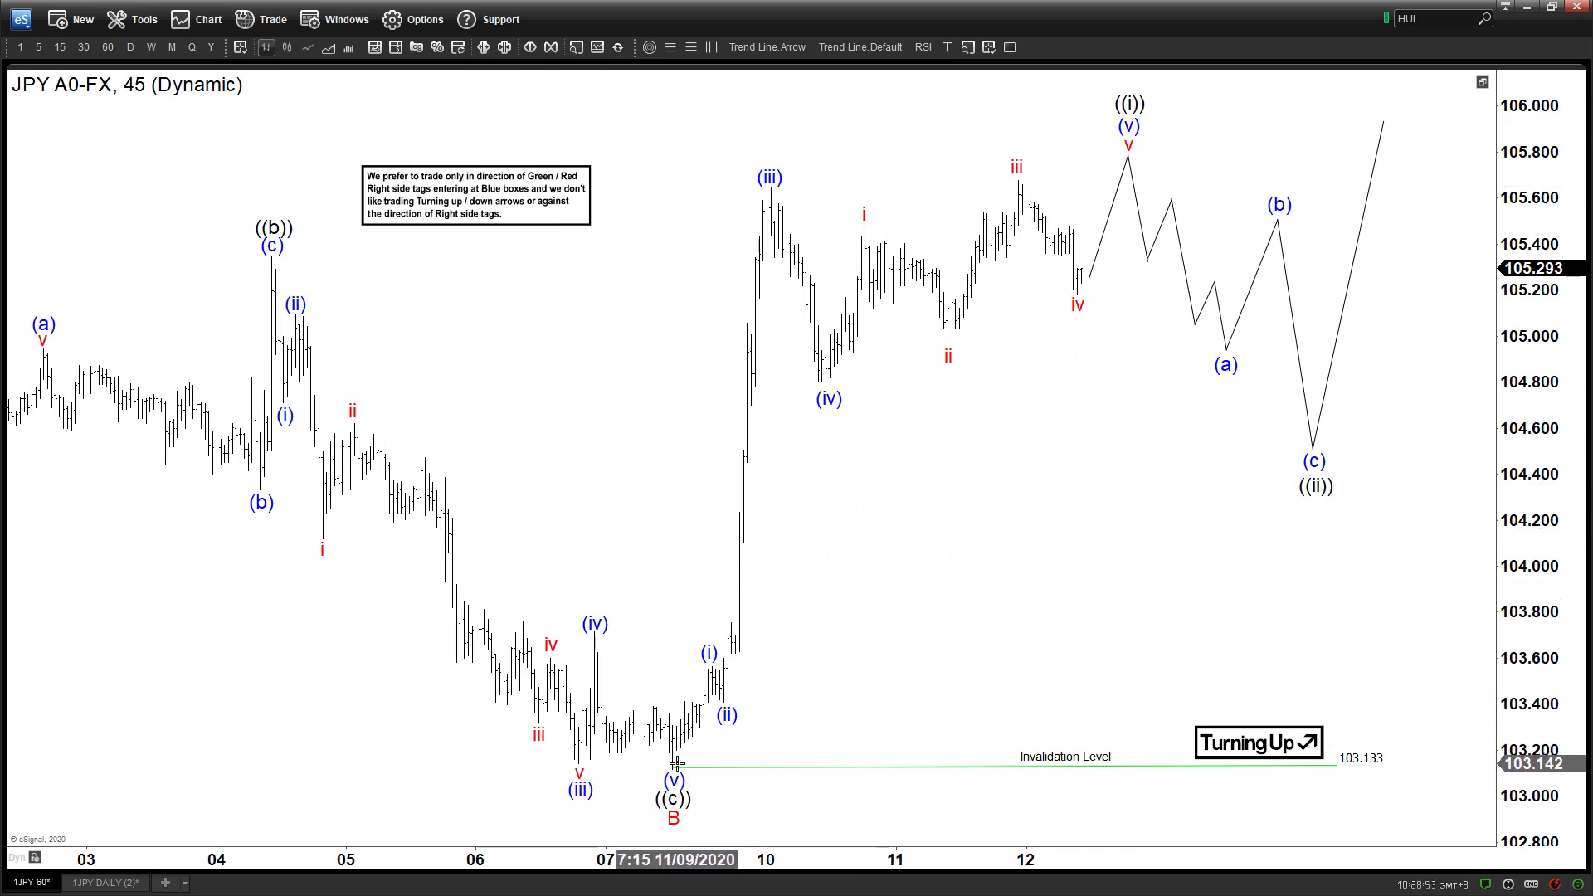
pyautogui.click(806, 51)
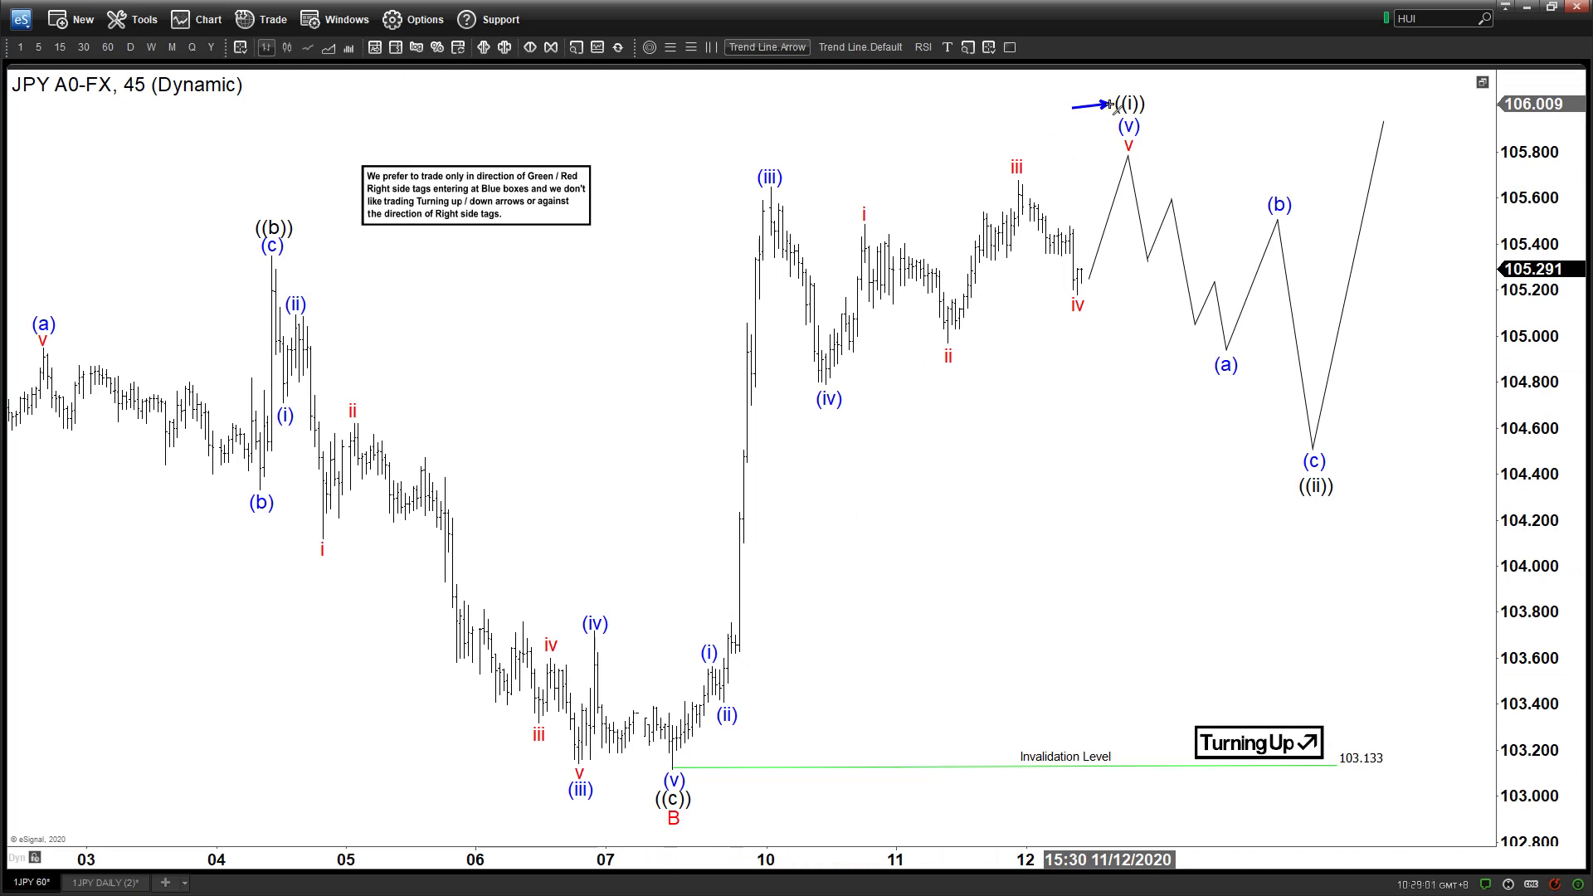
pyautogui.press('Escape')
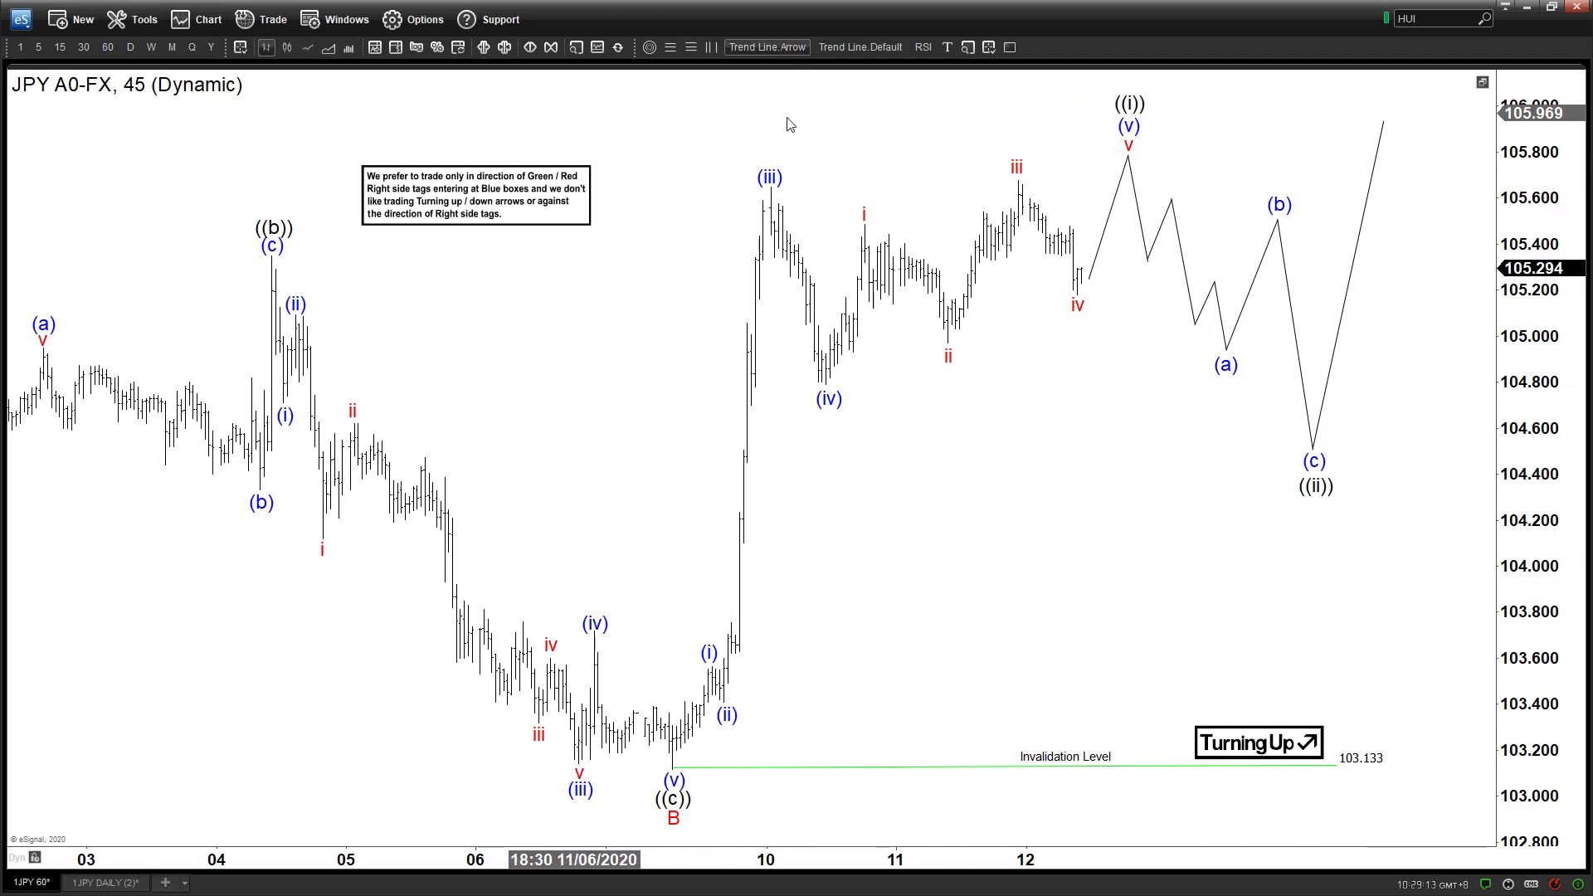
pyautogui.moveTo(672, 762)
pyautogui.mouseDown()
pyautogui.moveTo(1153, 124)
pyautogui.moveTo(1229, 524)
pyautogui.moveTo(1376, 114)
pyautogui.mouseUp()
pyautogui.press('Delete')
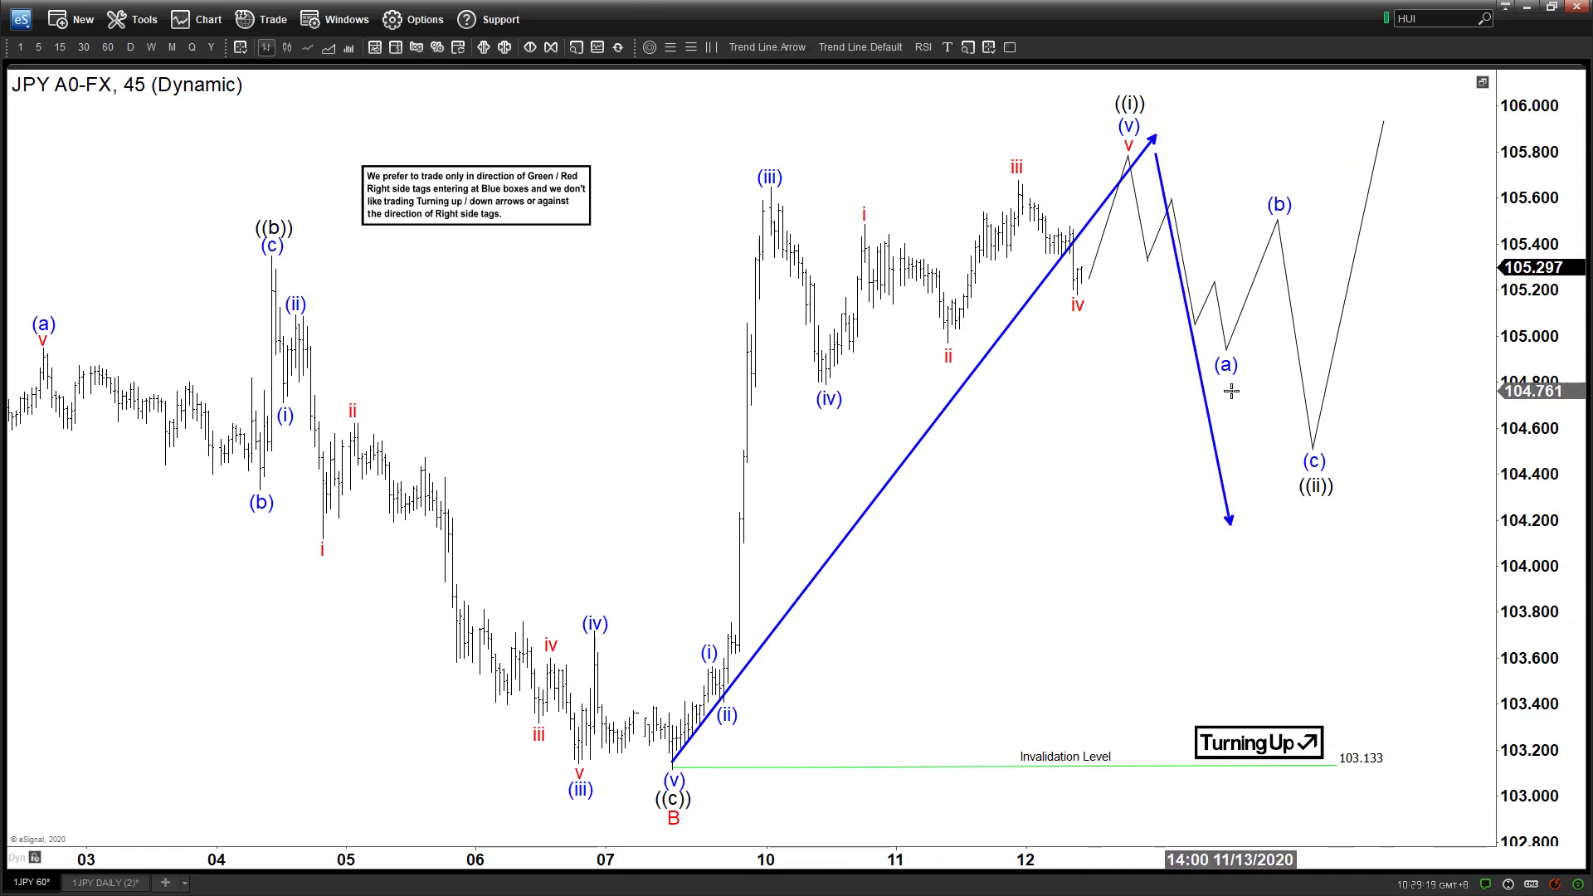
# Step: Delete the downward and upward blue arrows, select the (ii) label, then go to the daily JPY chart
pyautogui.rightClick(1204, 402)
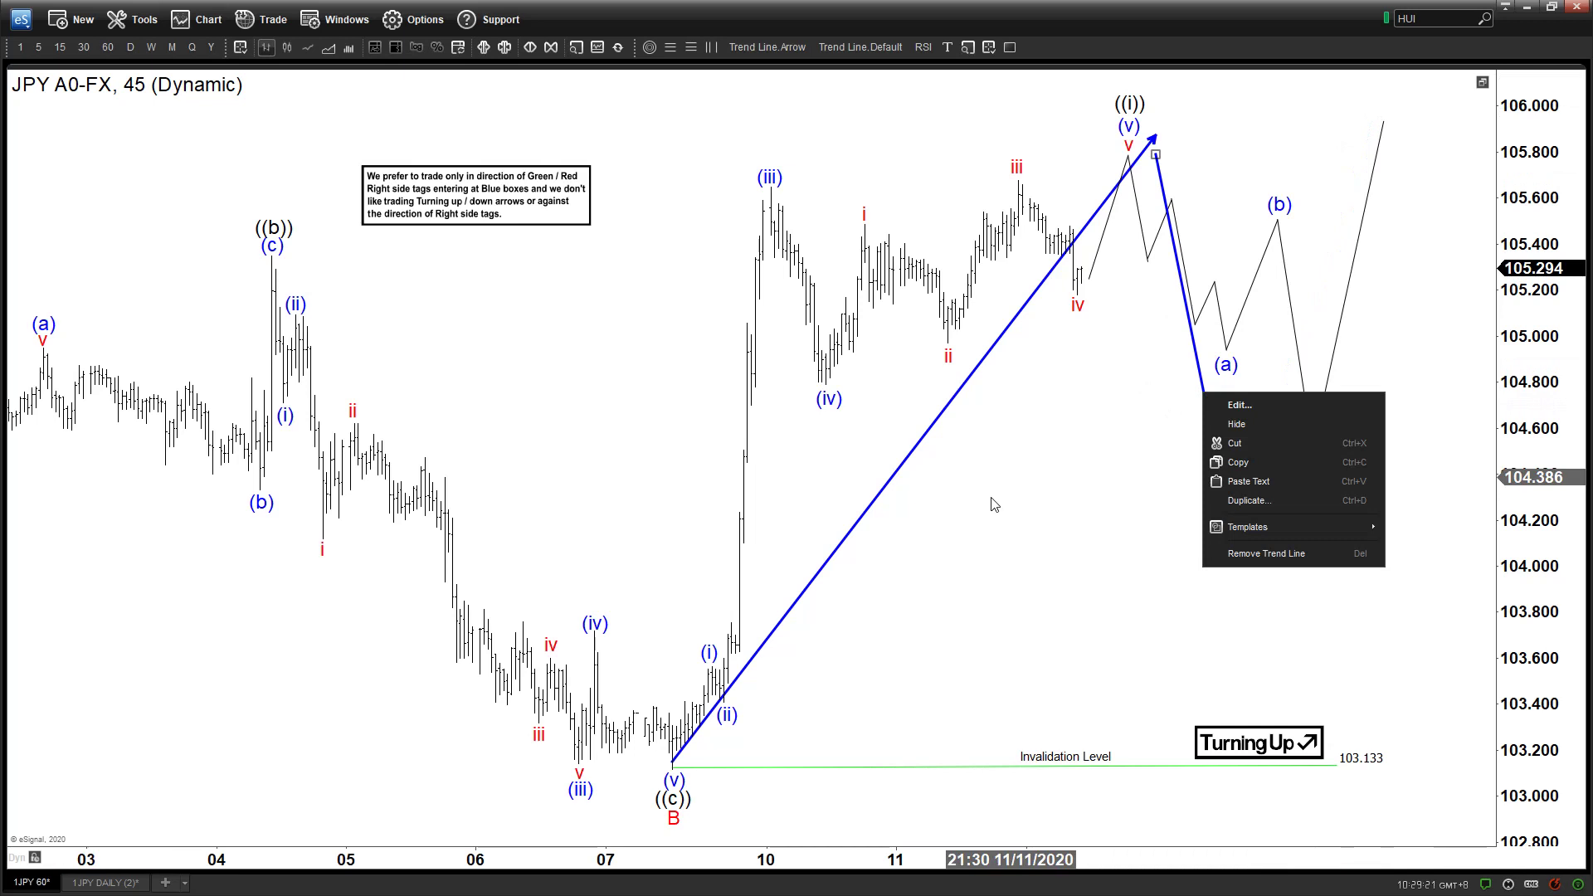
pyautogui.click(1245, 551)
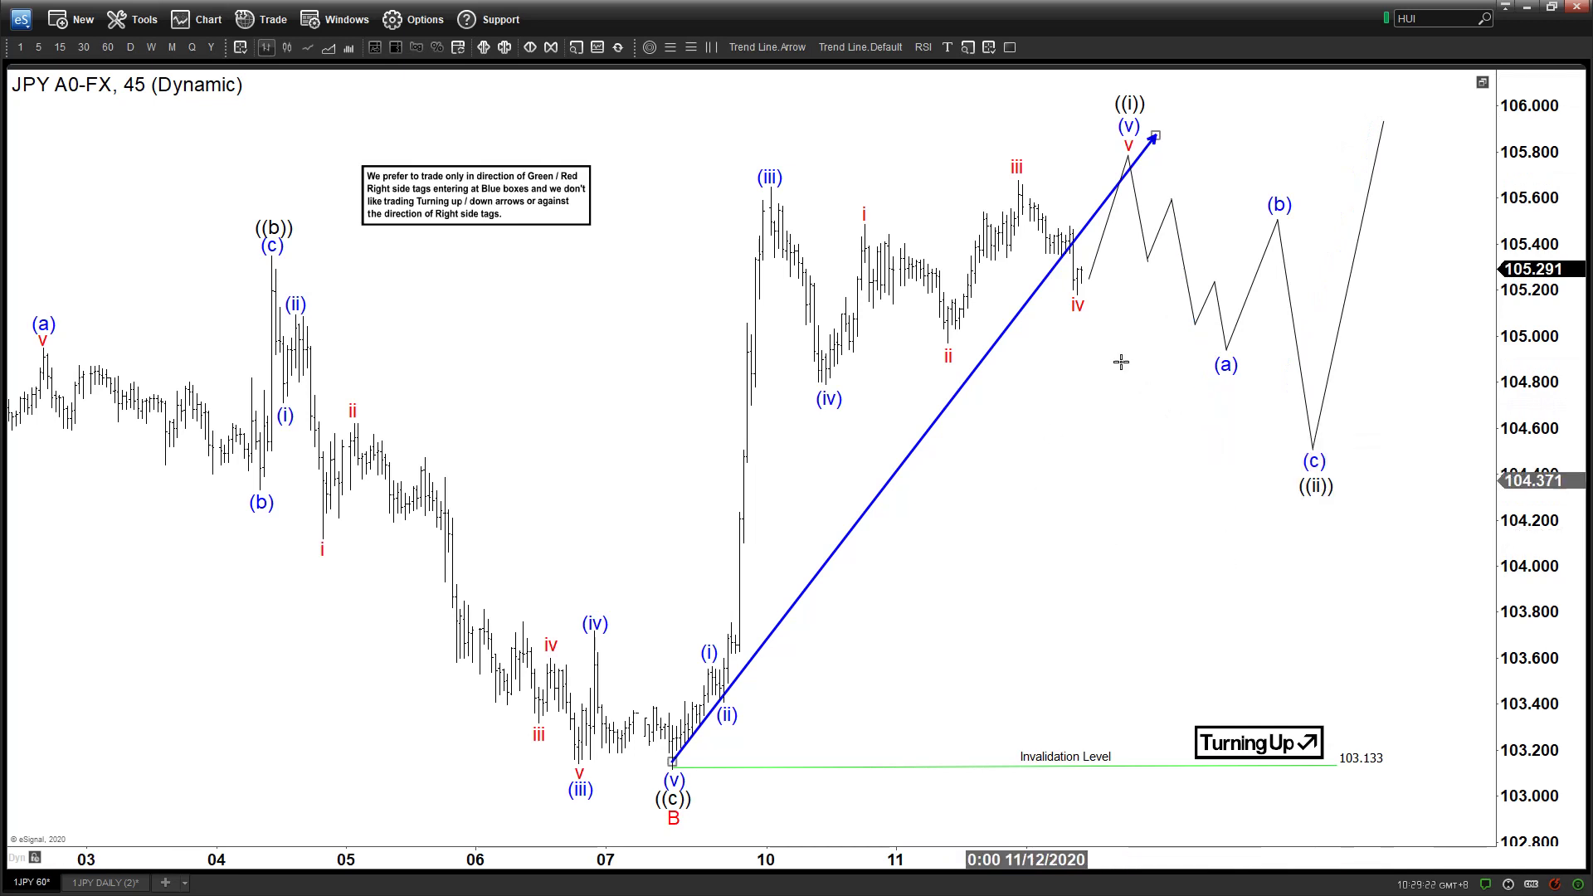
pyautogui.rightClick(1014, 324)
pyautogui.click(1089, 469)
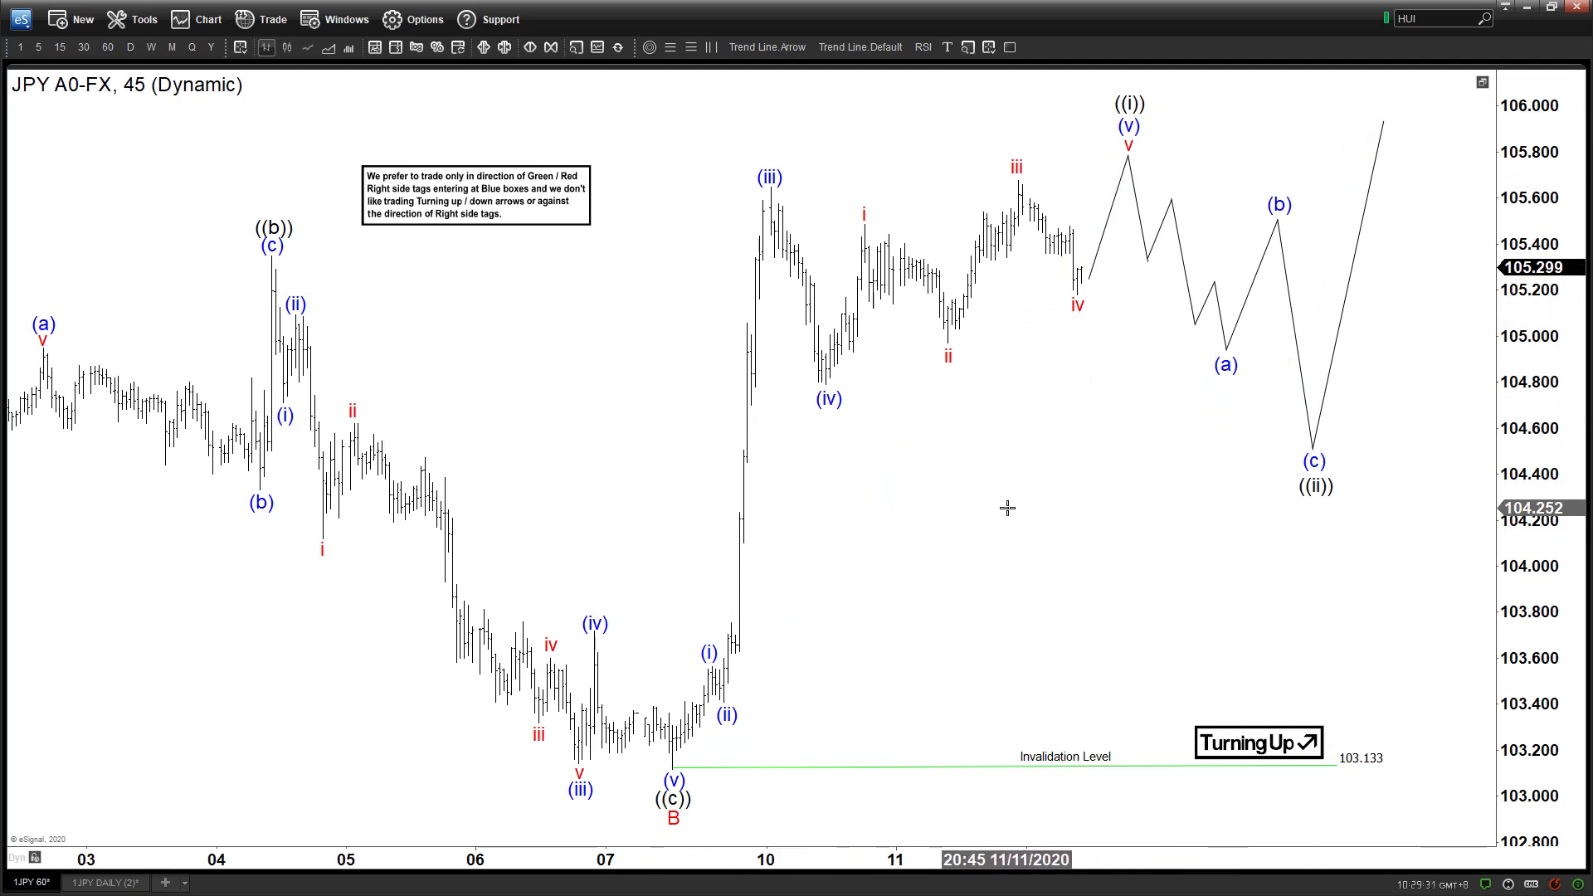
pyautogui.click(730, 717)
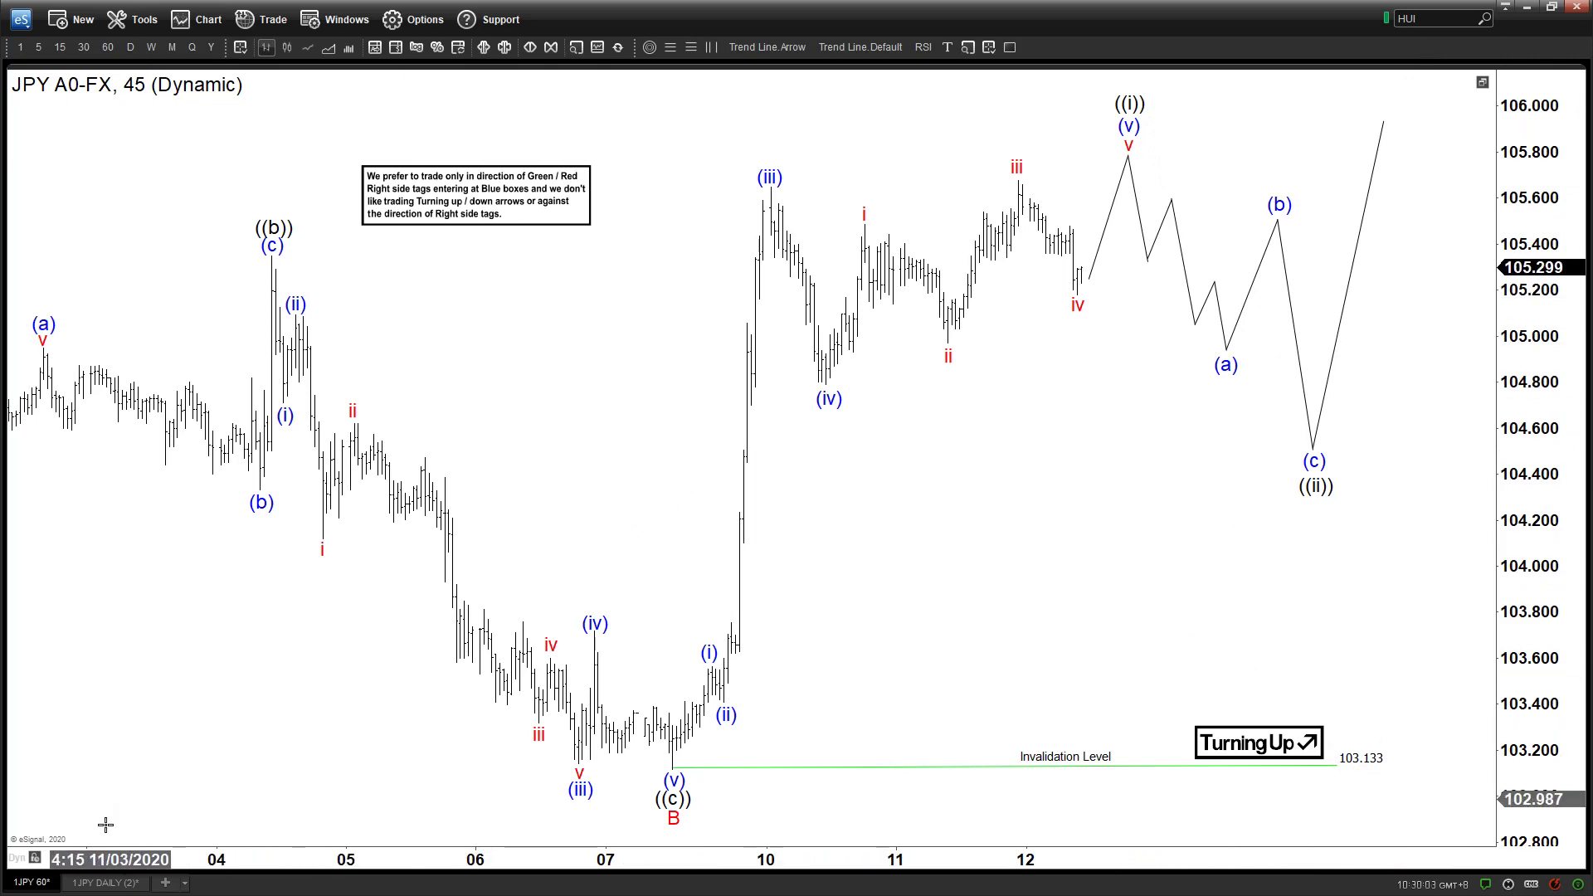
pyautogui.click(130, 883)
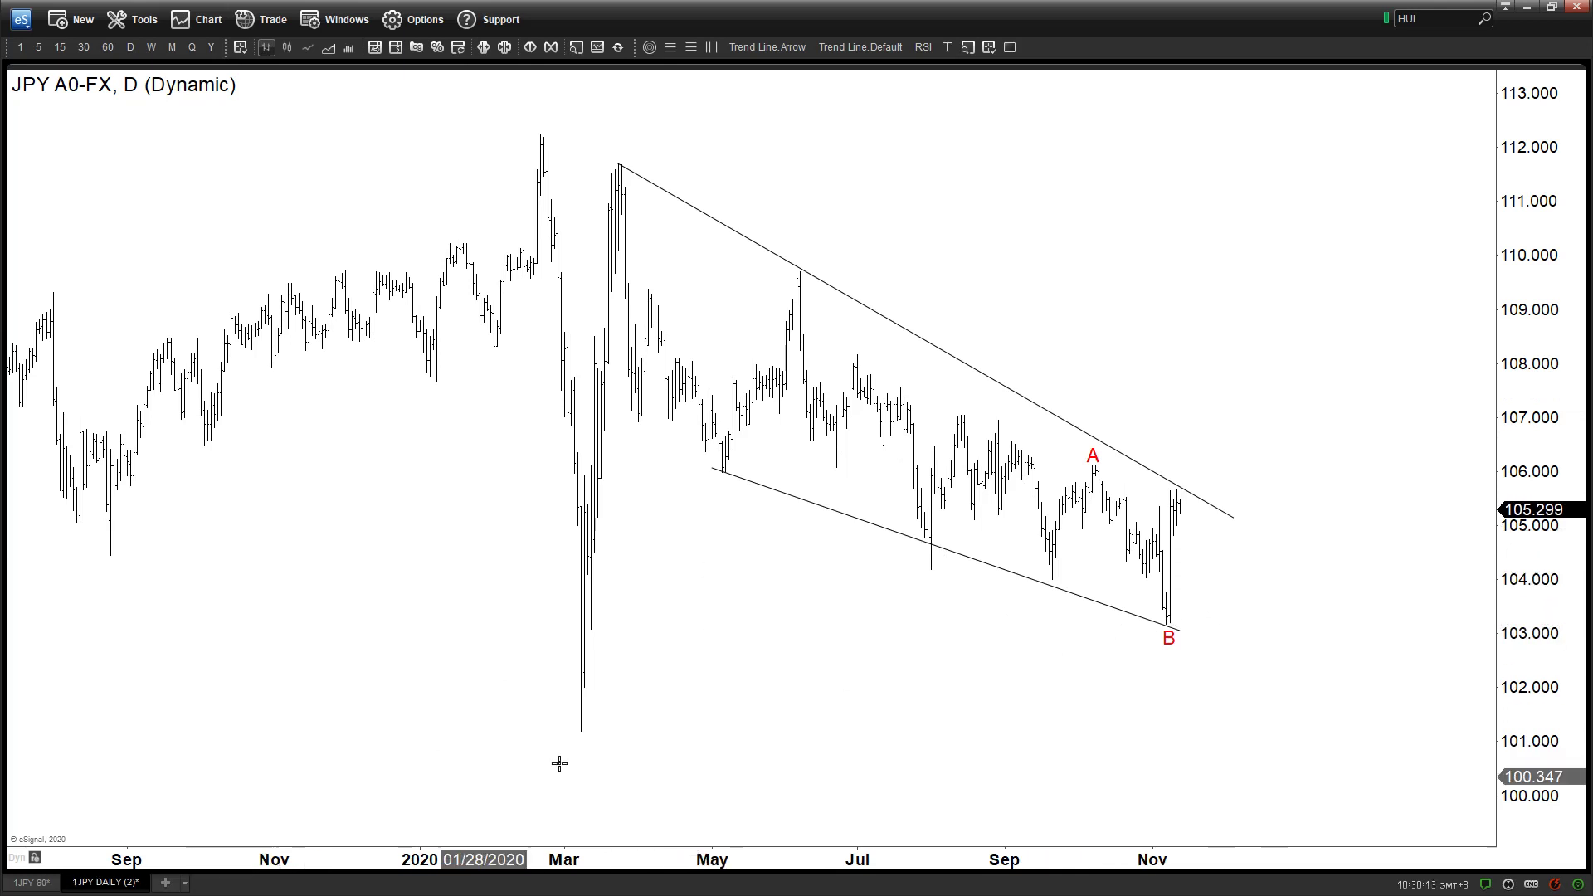
# Step: Draw a short upward arrow touching the lower wedge trend line at the late-September low
pyautogui.click(36, 885)
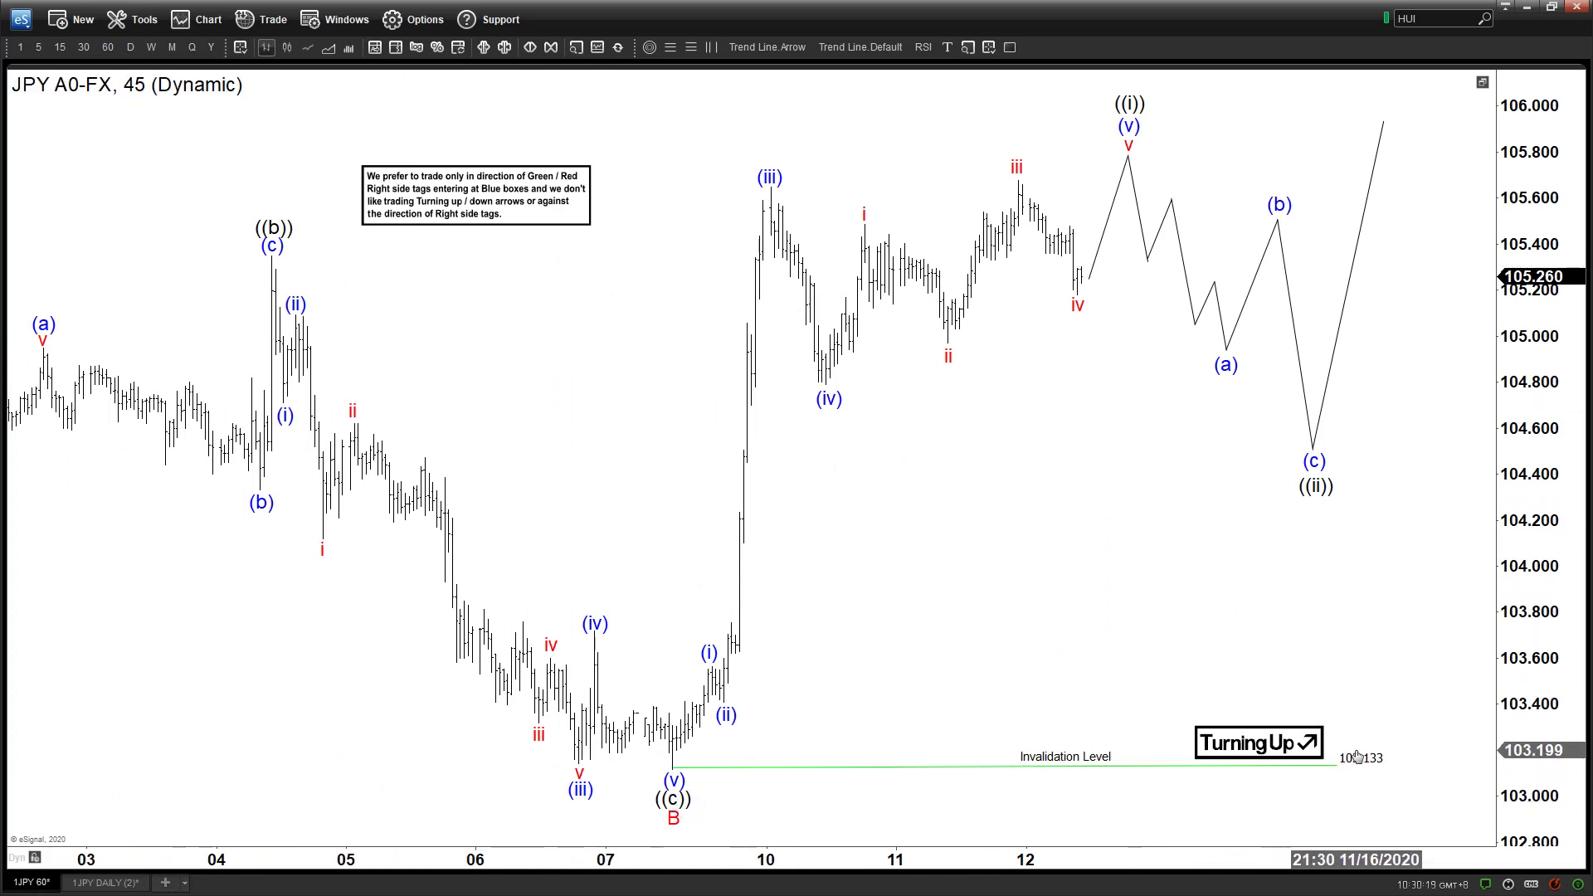
pyautogui.click(104, 882)
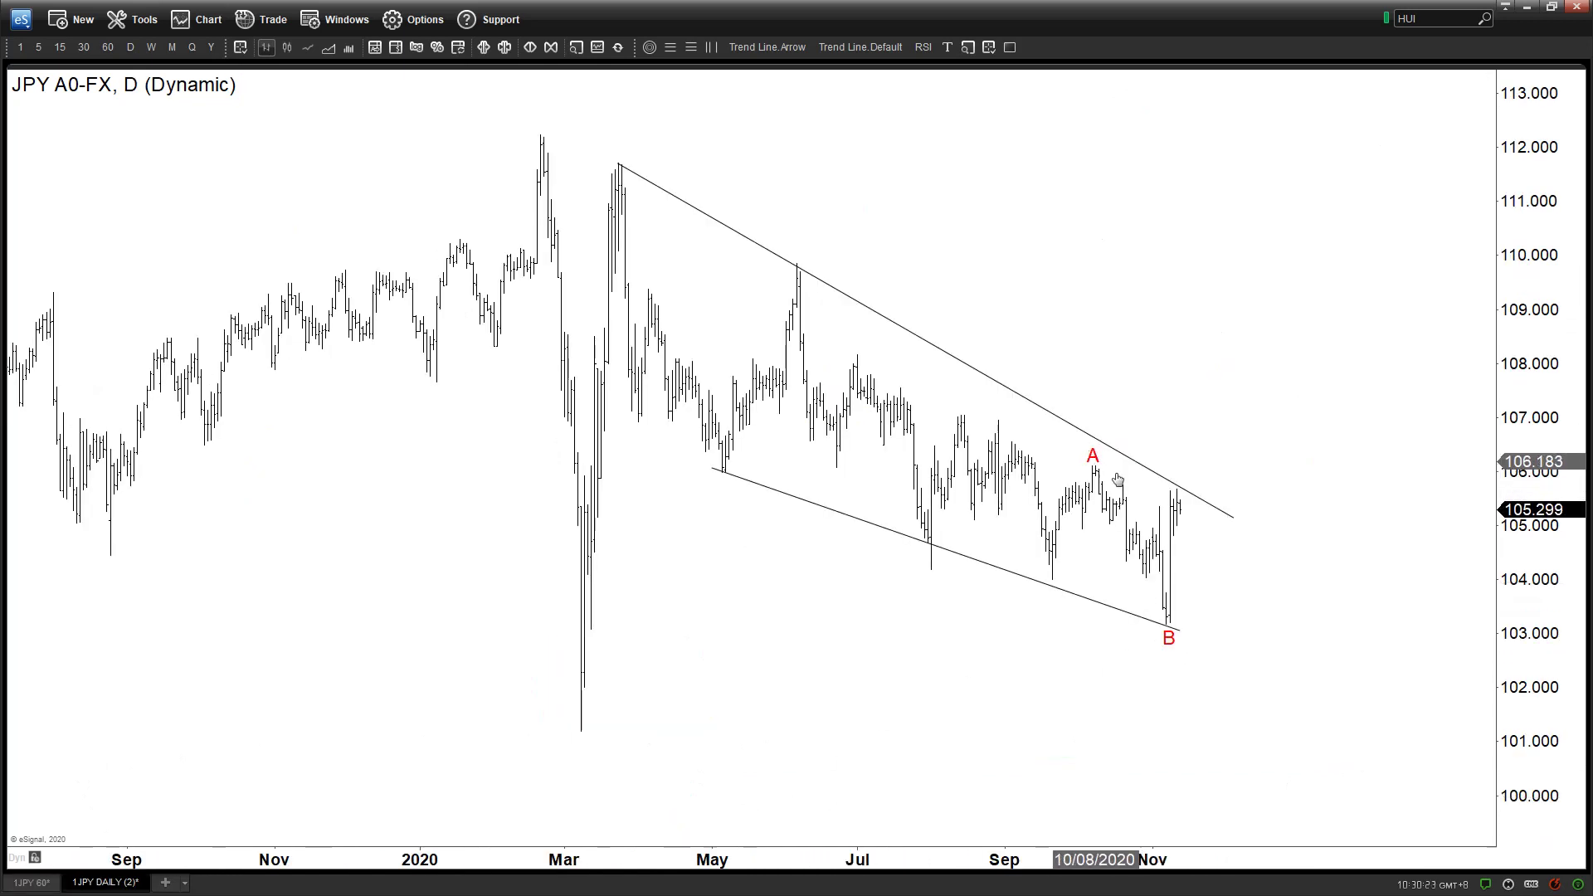
pyautogui.click(1011, 47)
pyautogui.press('Escape')
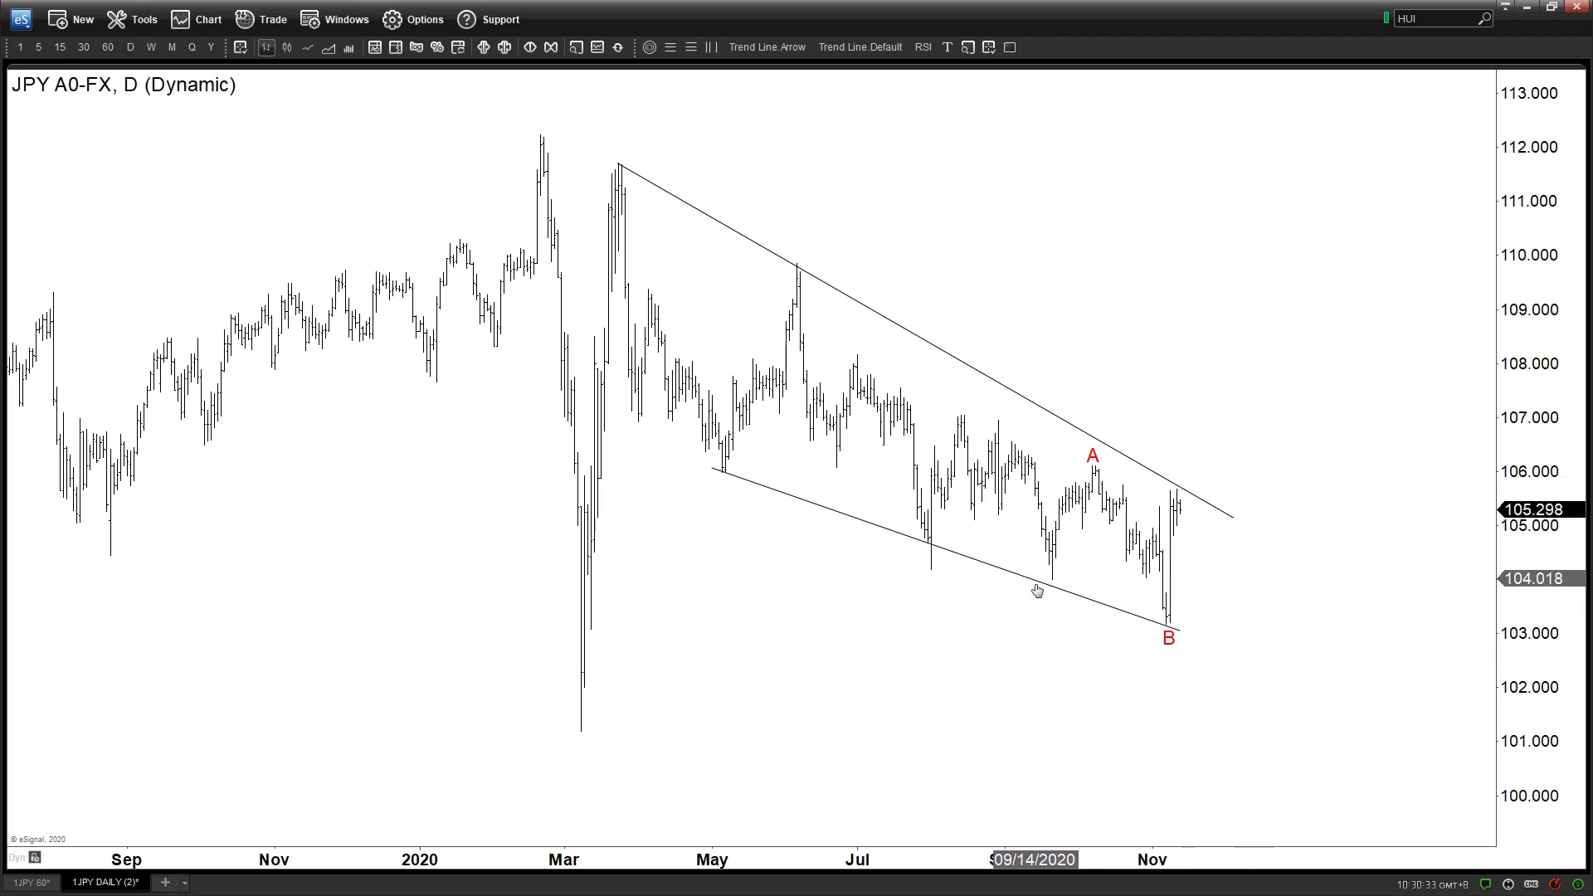
pyautogui.click(798, 48)
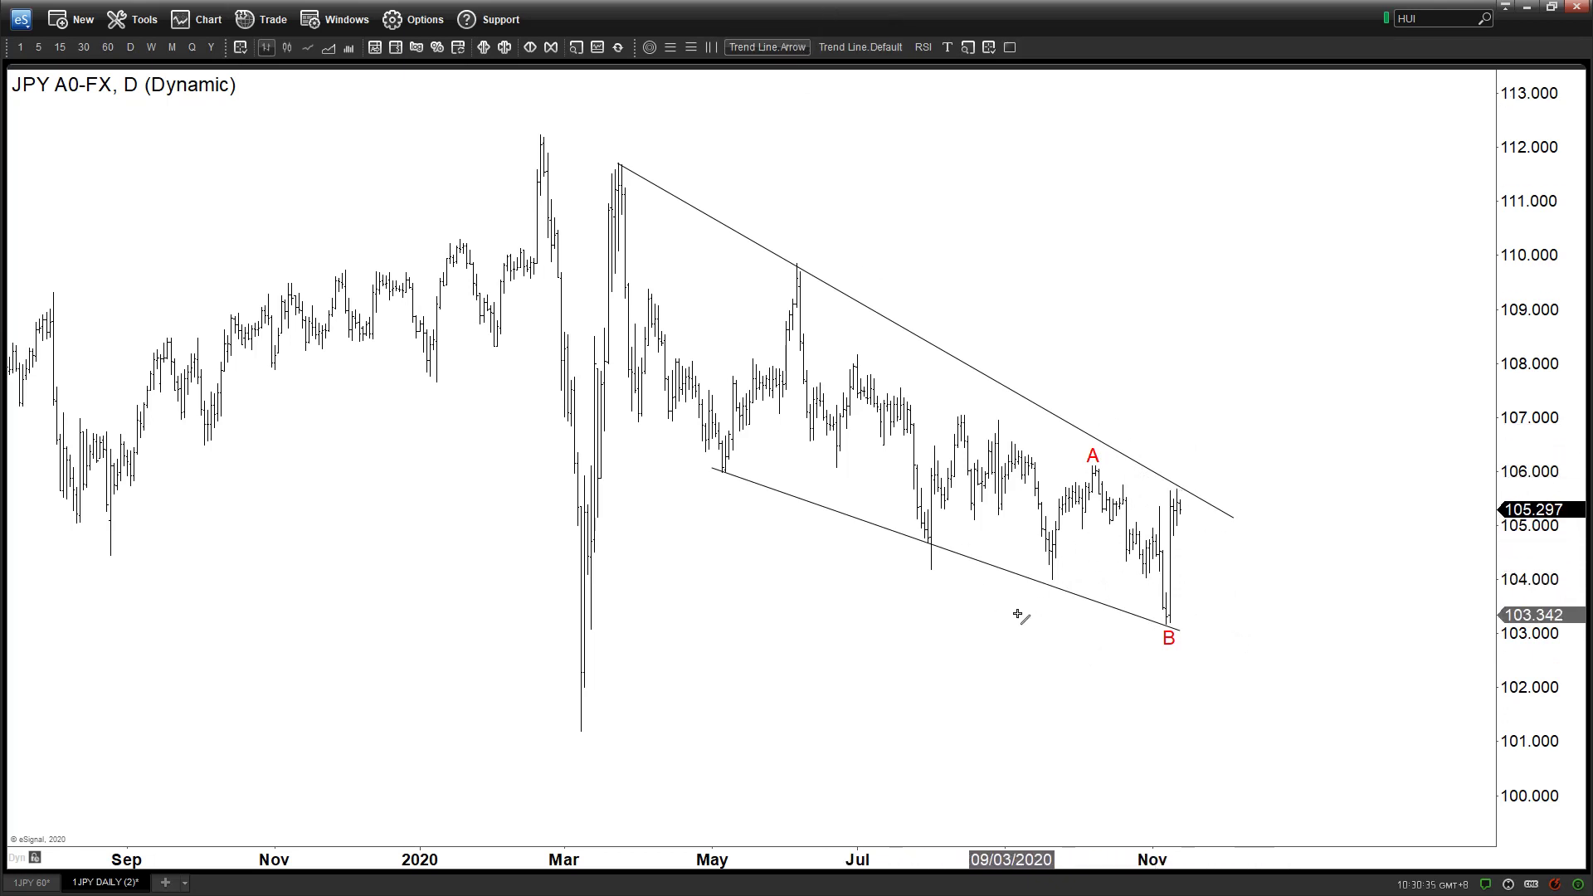
pyautogui.moveTo(1035, 619); pyautogui.dragTo(1047, 608)
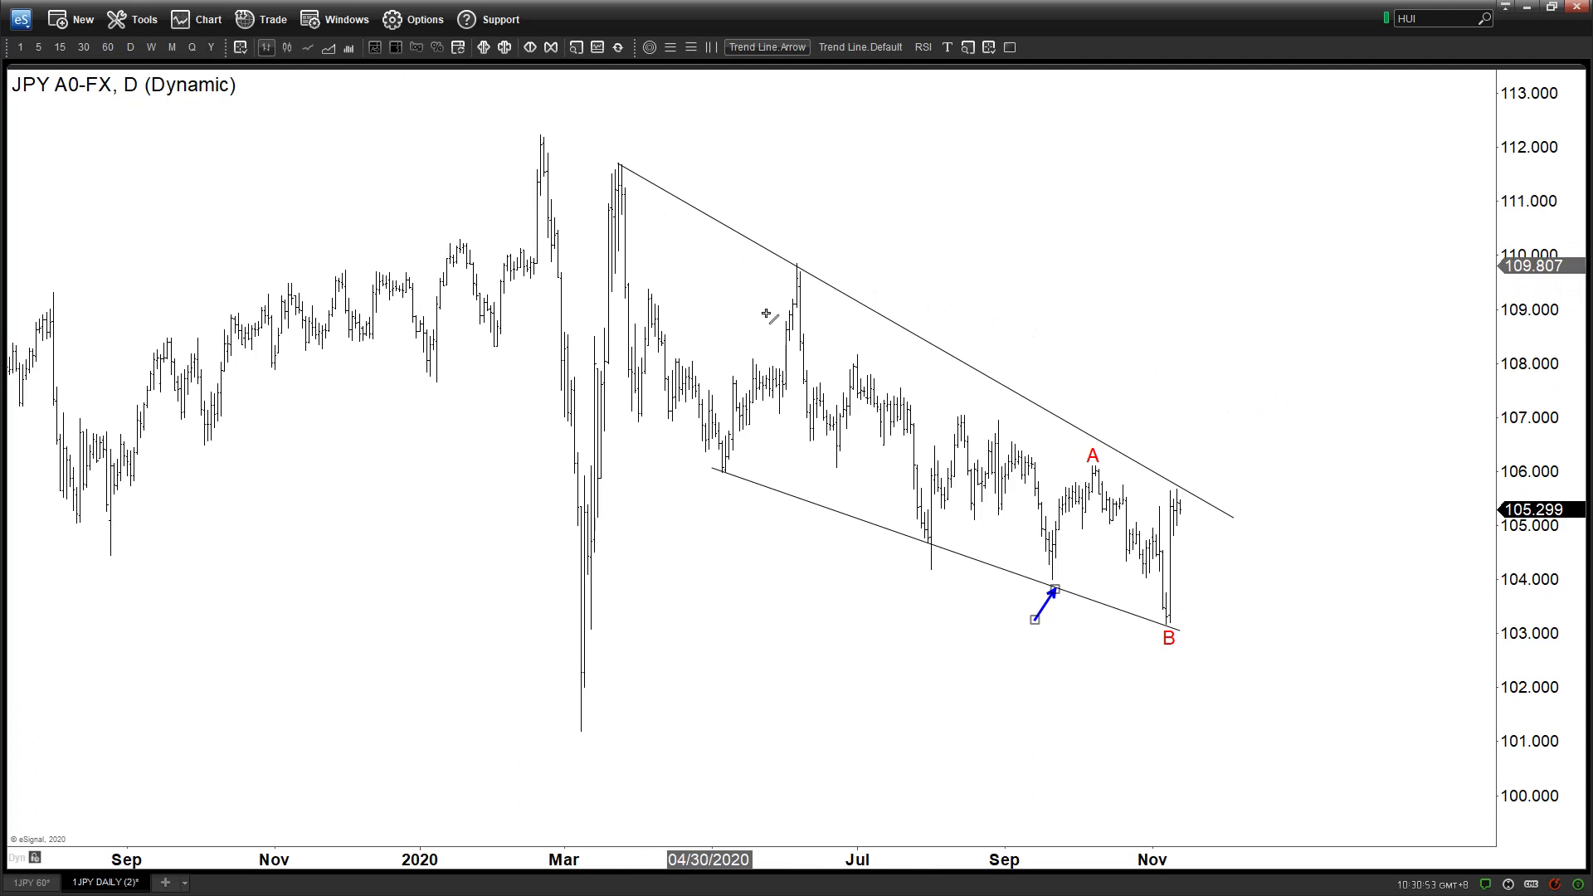
# Step: Try a long arrow down from the March peak, remove it, and return to the 45-minute chart
pyautogui.moveTo(620, 166); pyautogui.dragTo(1209, 648)
pyautogui.press('Escape')
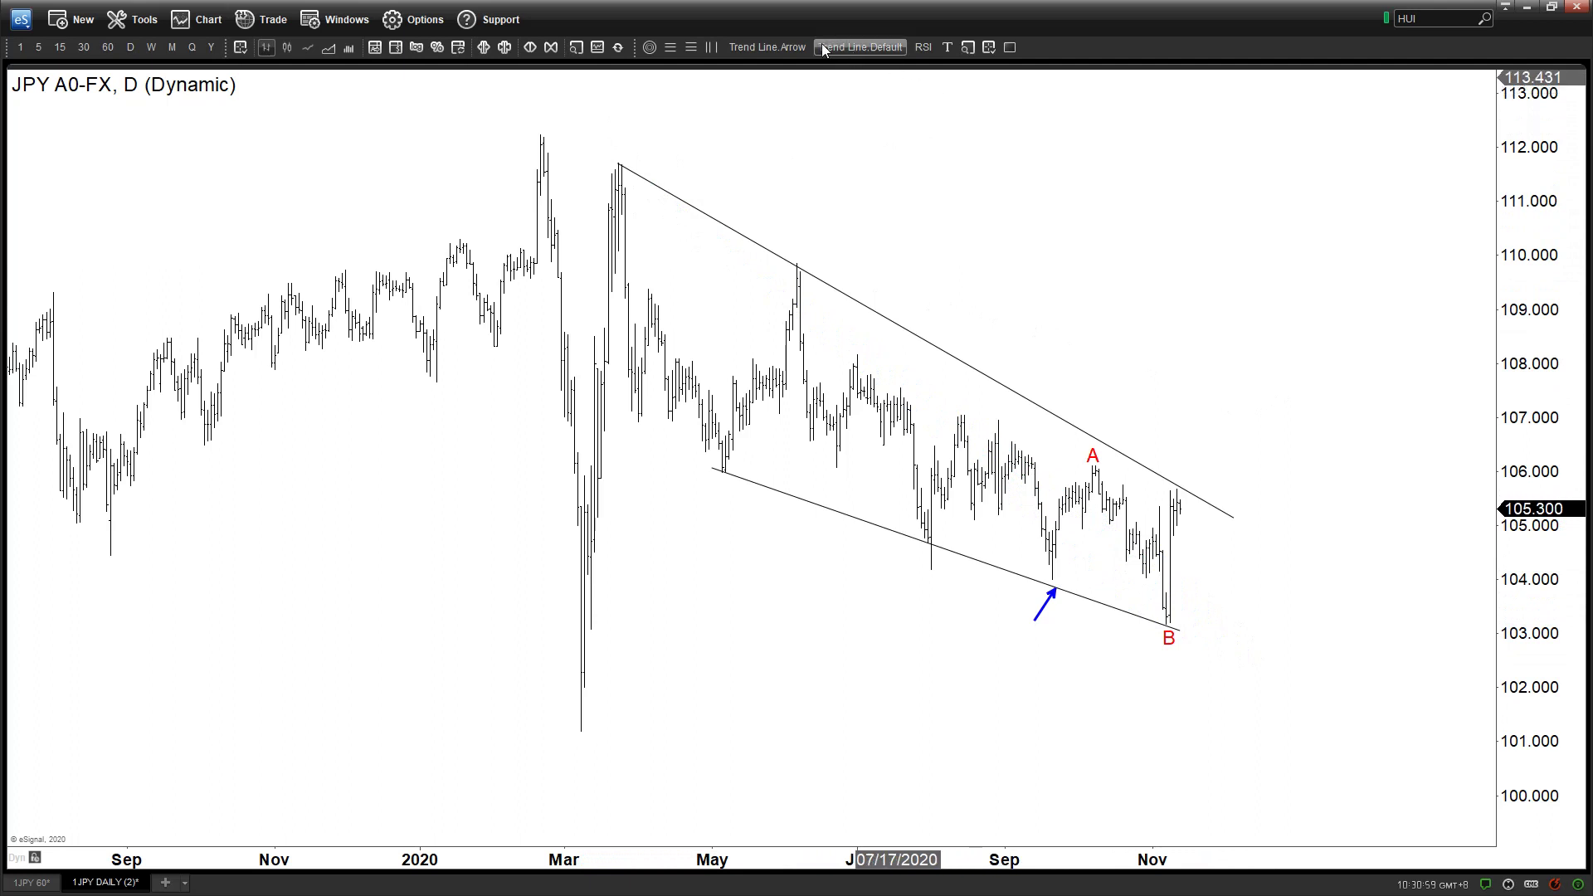
pyautogui.click(767, 47)
pyautogui.moveTo(621, 158)
pyautogui.mouseDown()
pyautogui.moveTo(991, 477)
pyautogui.moveTo(1055, 594)
pyautogui.mouseUp()
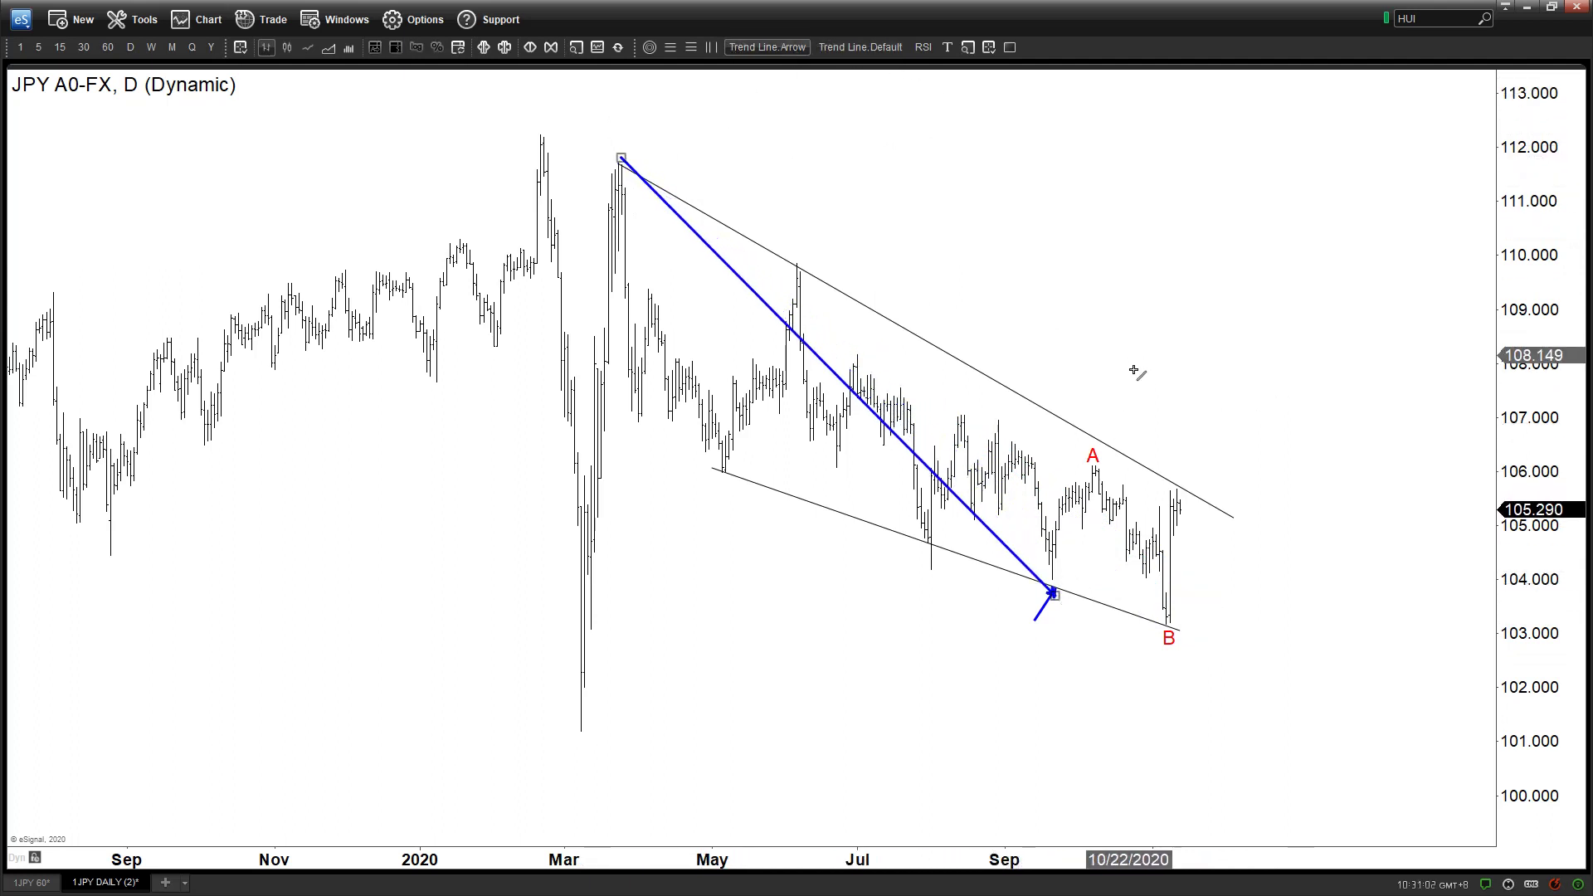
pyautogui.rightClick(820, 358)
pyautogui.click(869, 523)
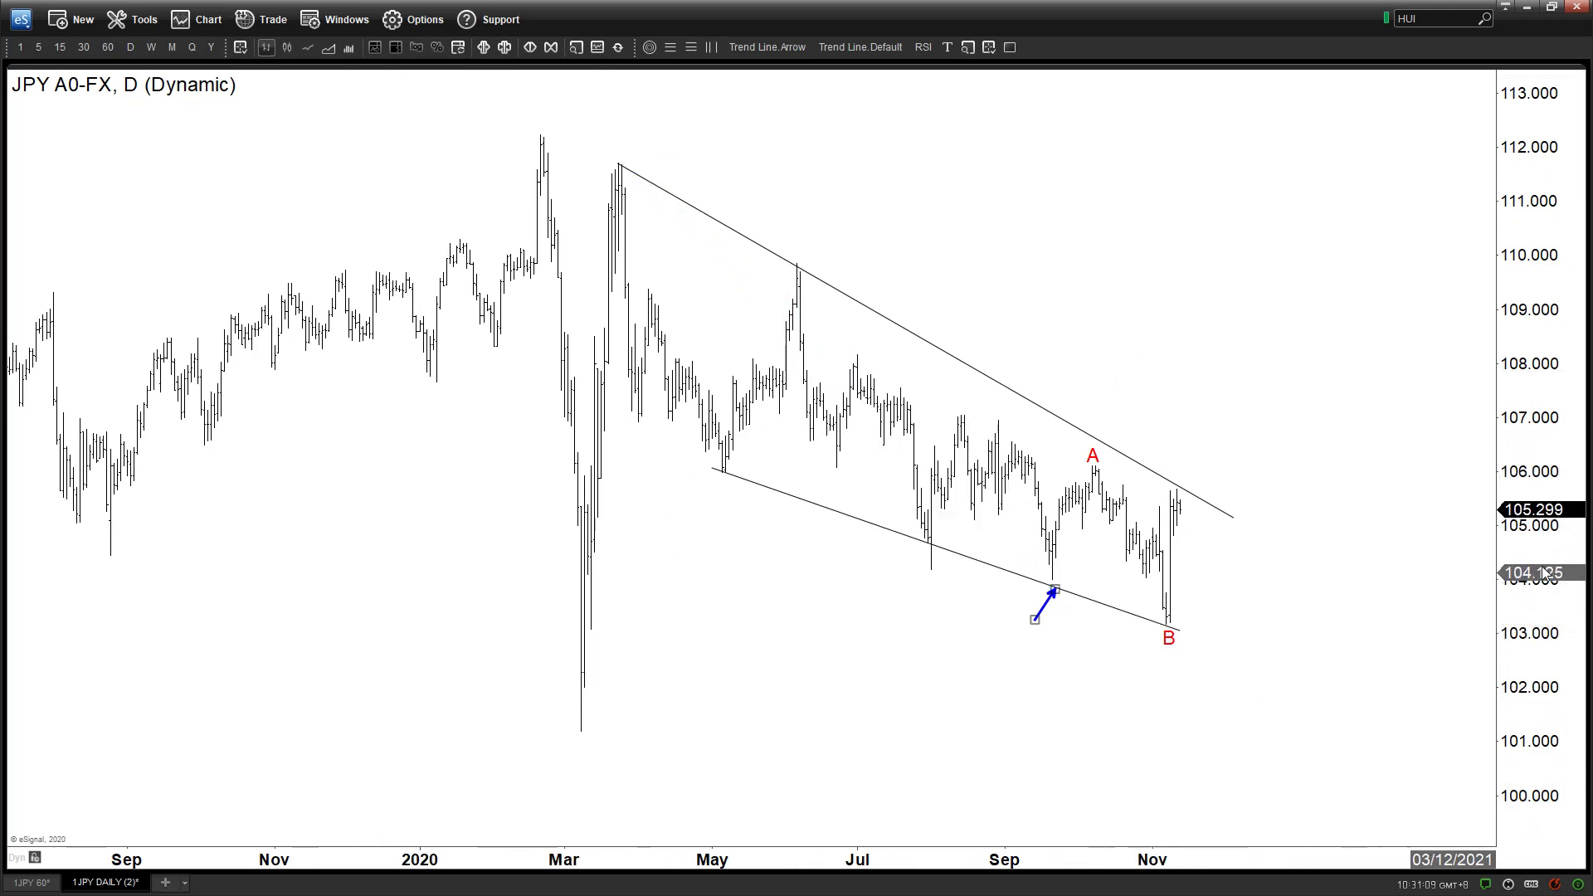
pyautogui.click(33, 882)
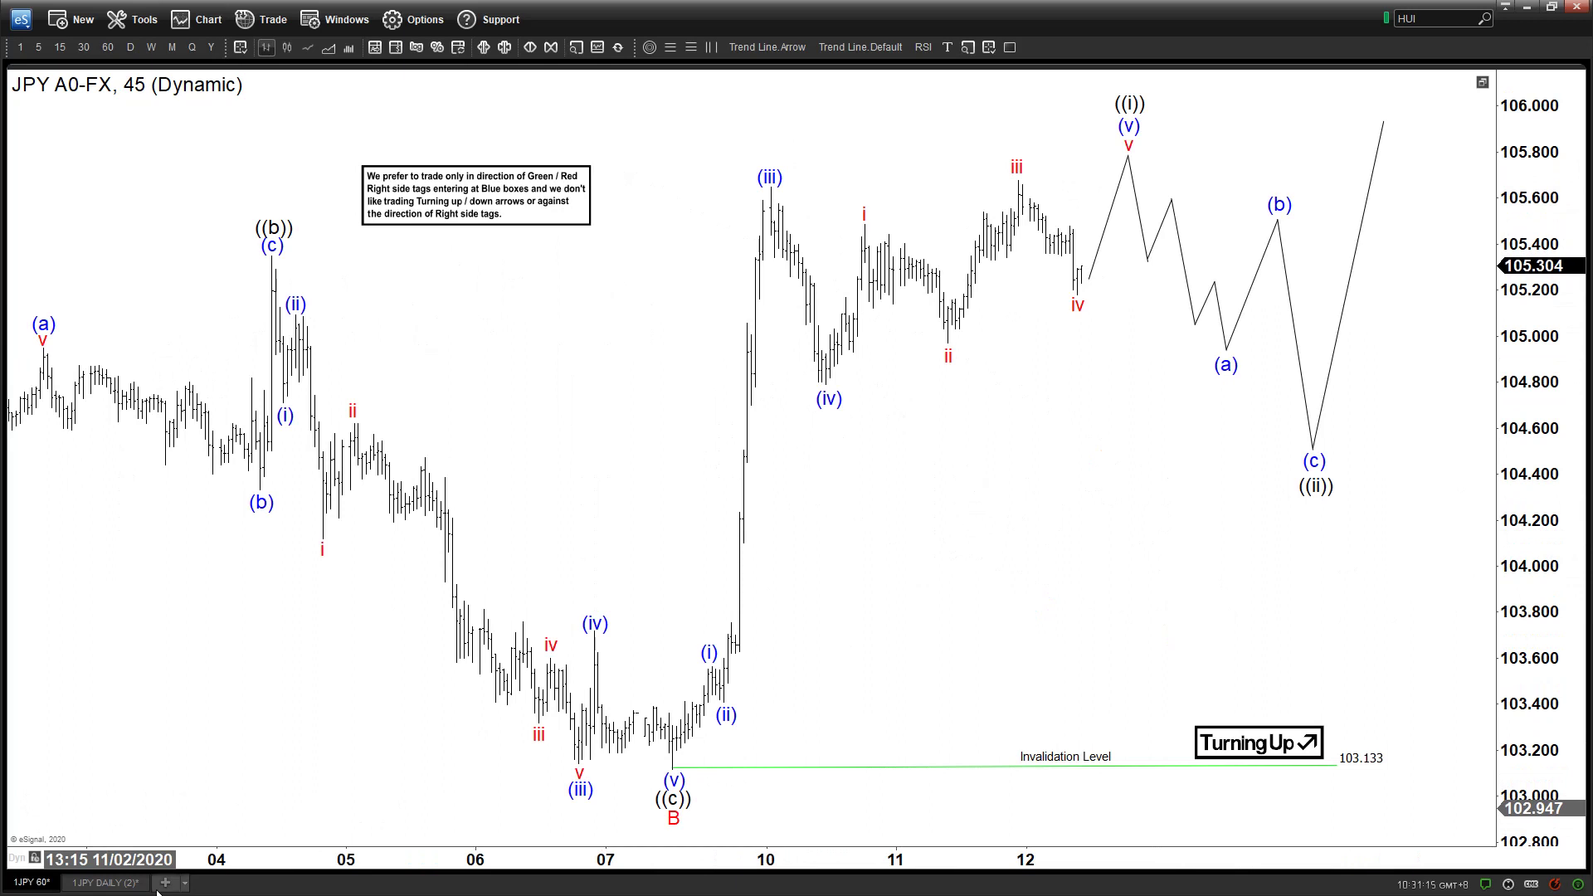
# Step: Remove the short September arrow from the daily JPY chart
pyautogui.click(105, 882)
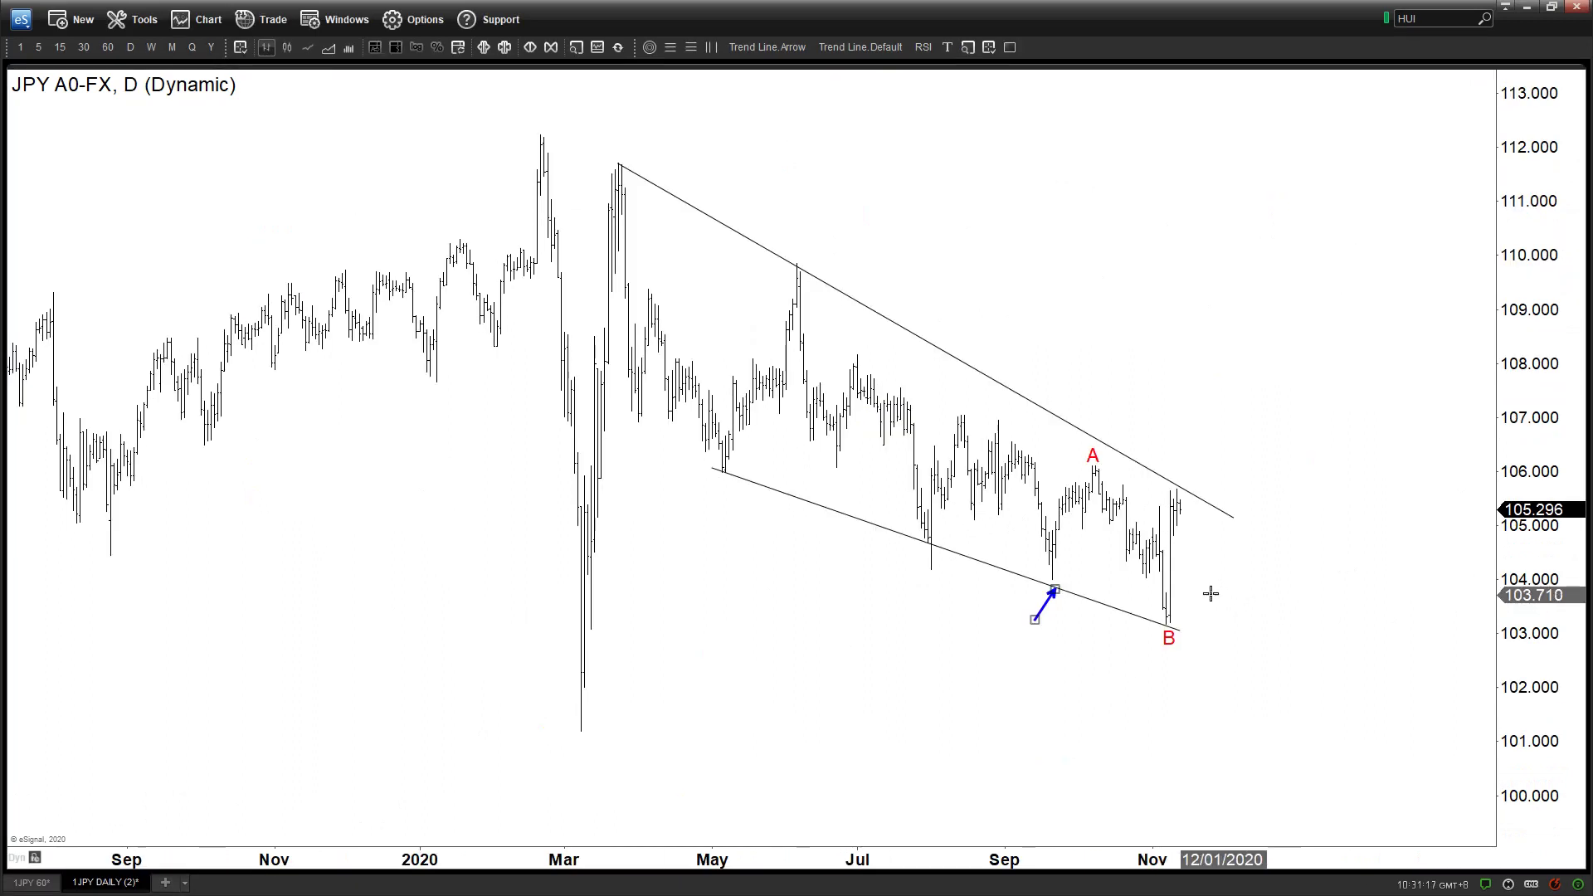
pyautogui.rightClick(1051, 608)
pyautogui.click(1079, 759)
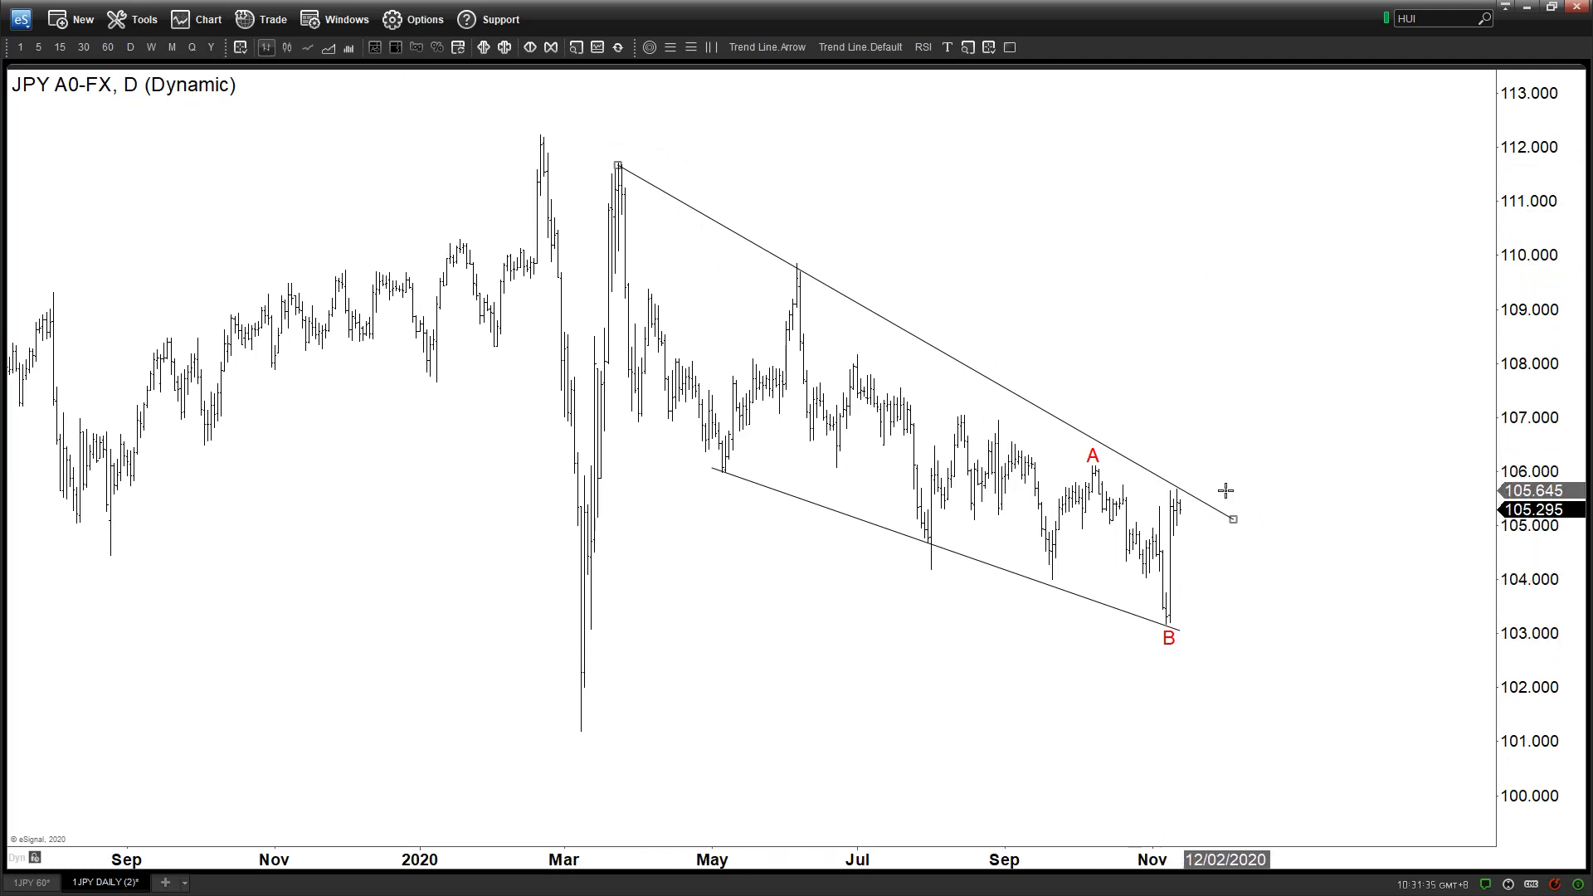
# Step: Draw an arrow rising from the B low, then return to the 45-minute chart
pyautogui.click(803, 48)
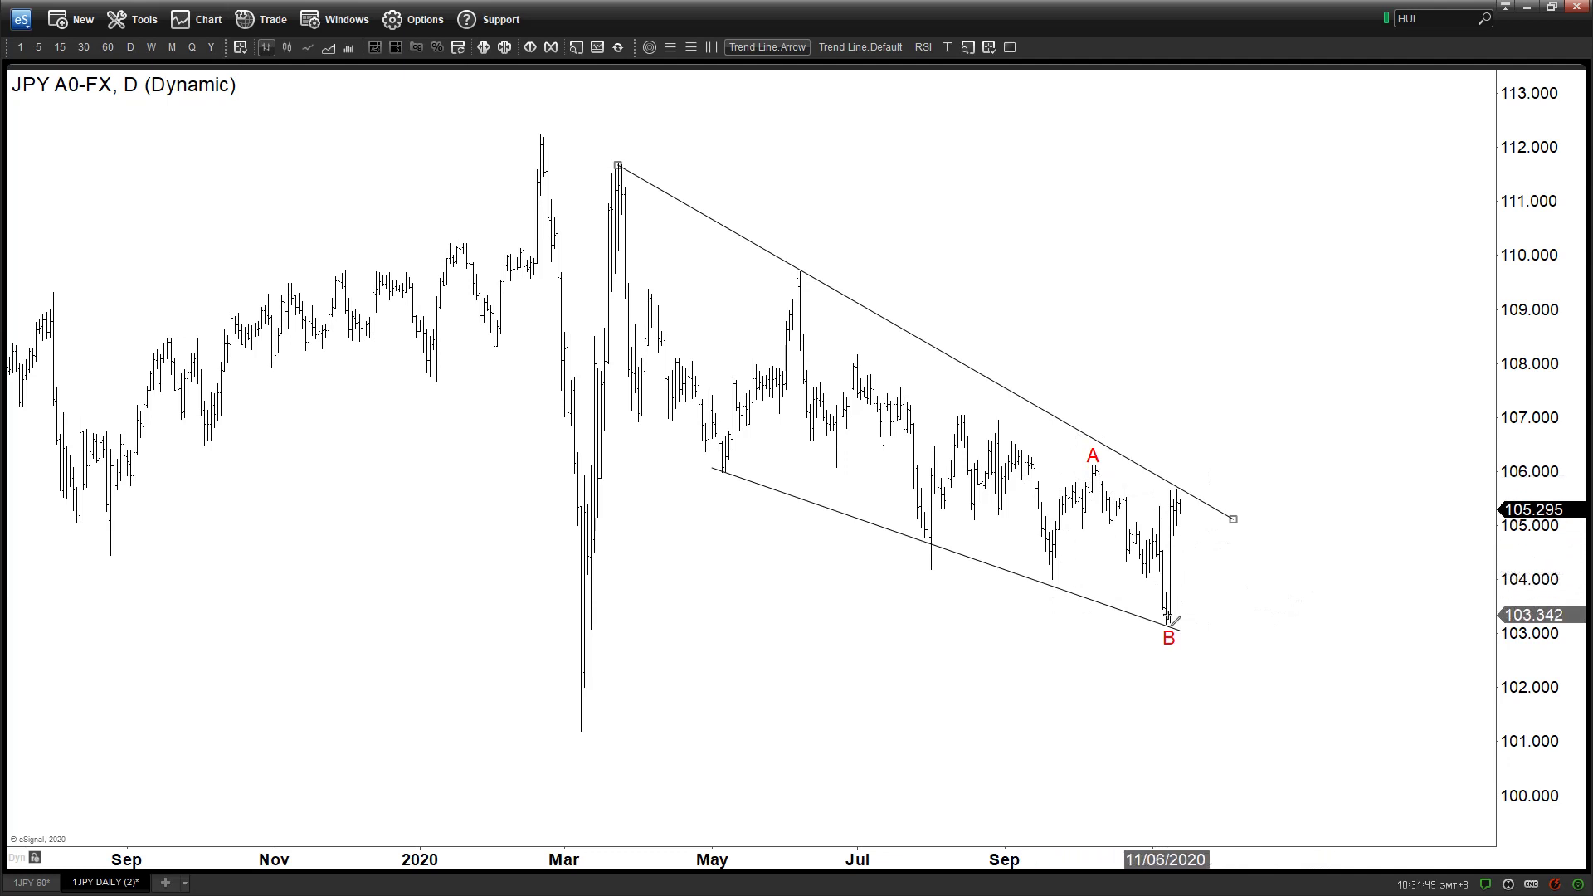
pyautogui.moveTo(1195, 518); pyautogui.dragTo(1224, 676)
pyautogui.press('Escape')
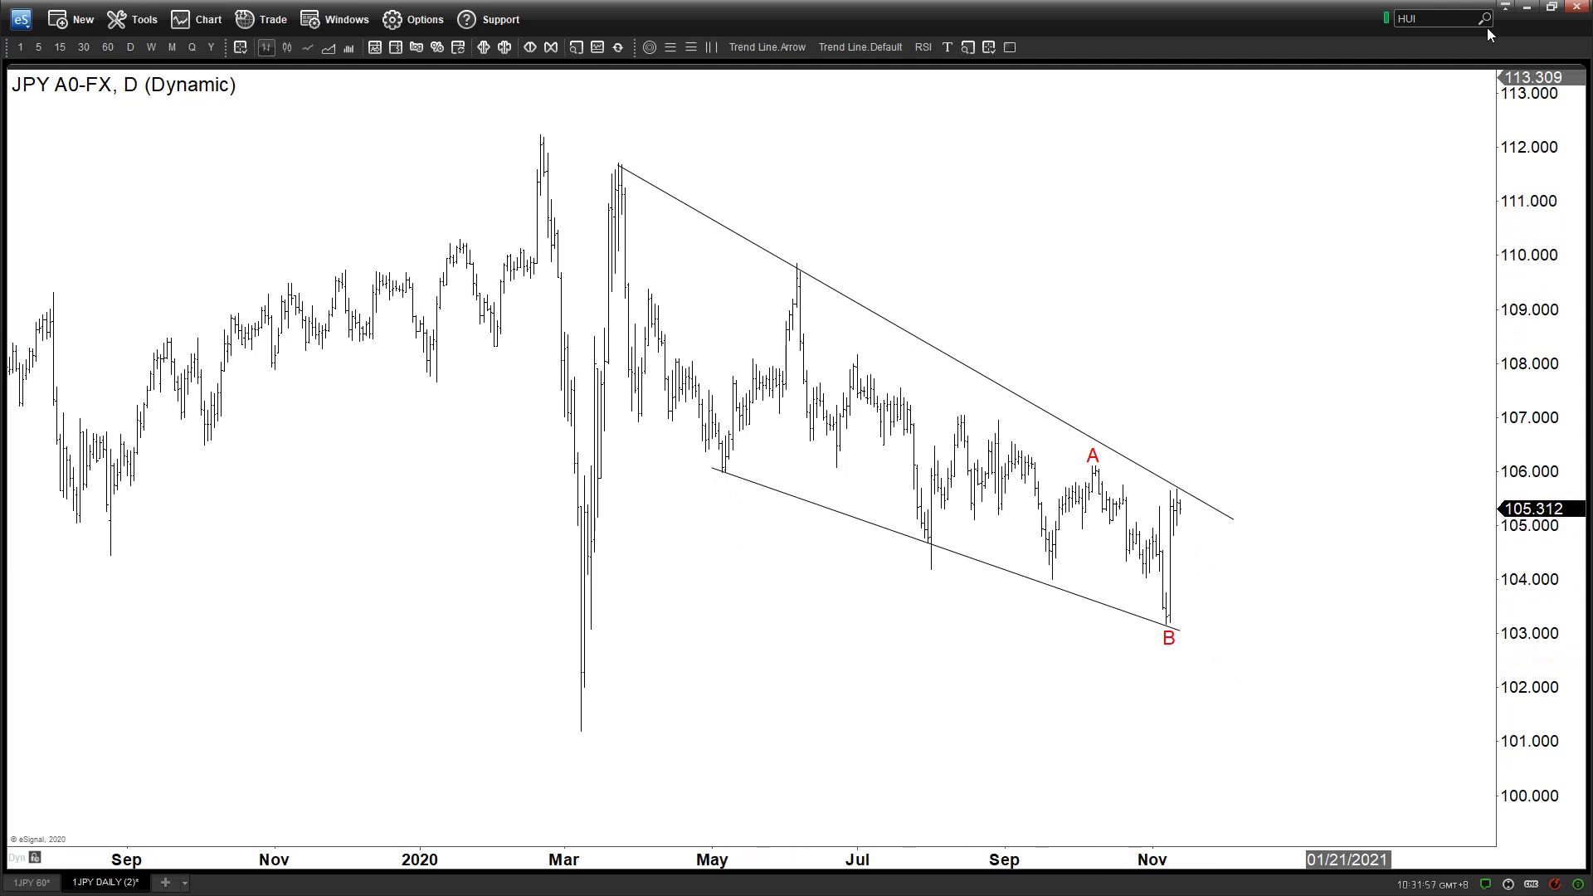
pyautogui.click(794, 47)
pyautogui.moveTo(1165, 611); pyautogui.dragTo(1179, 489)
pyautogui.click(33, 884)
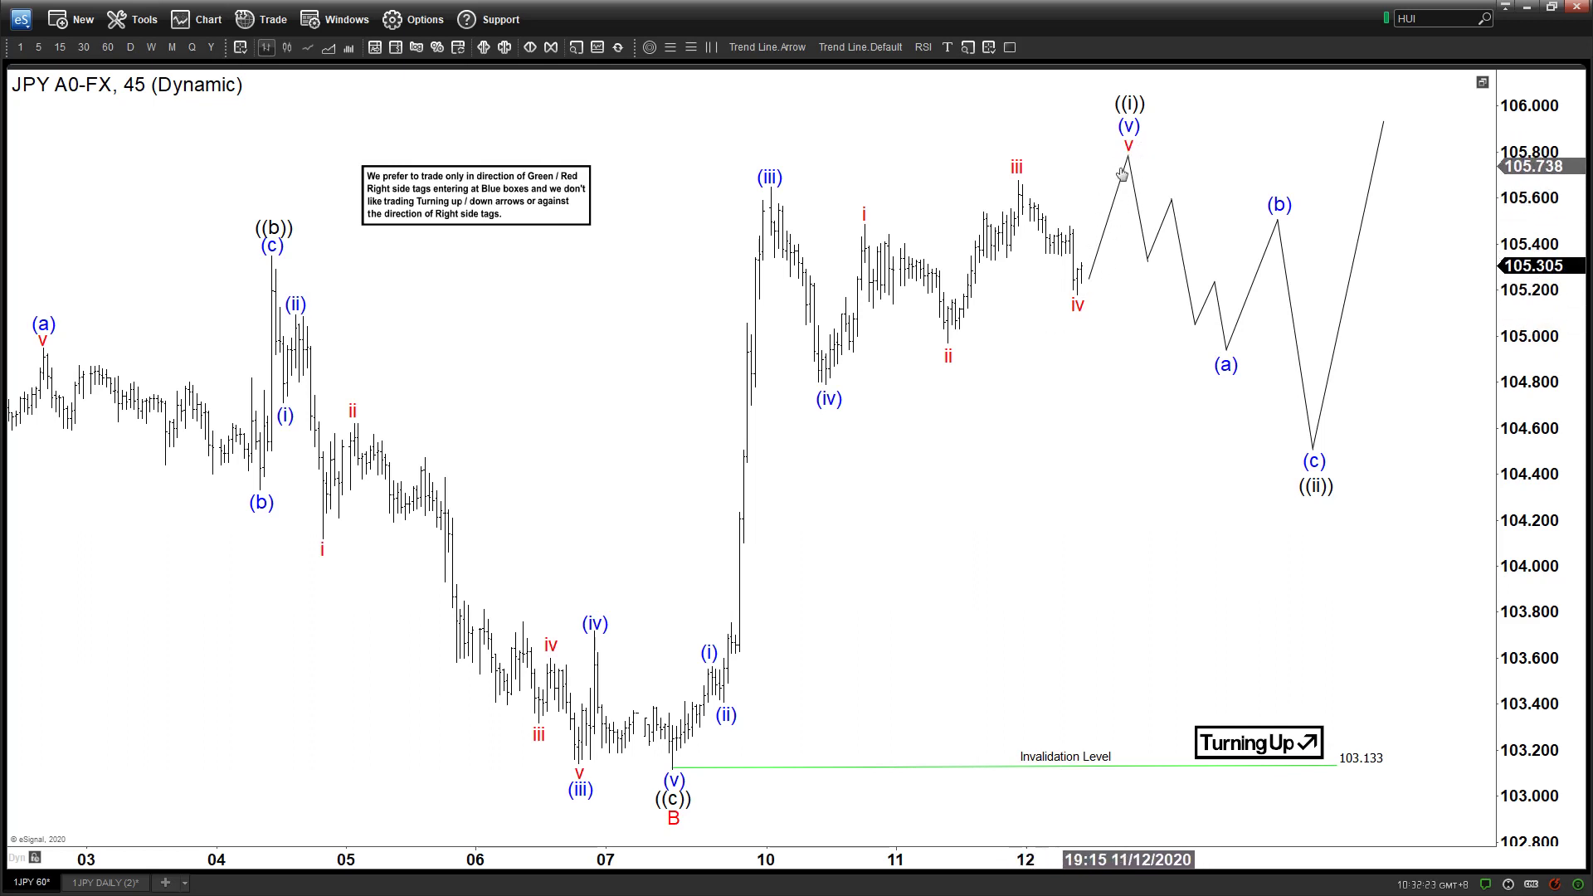
pyautogui.moveTo(1019, 169); pyautogui.dragTo(986, 184)
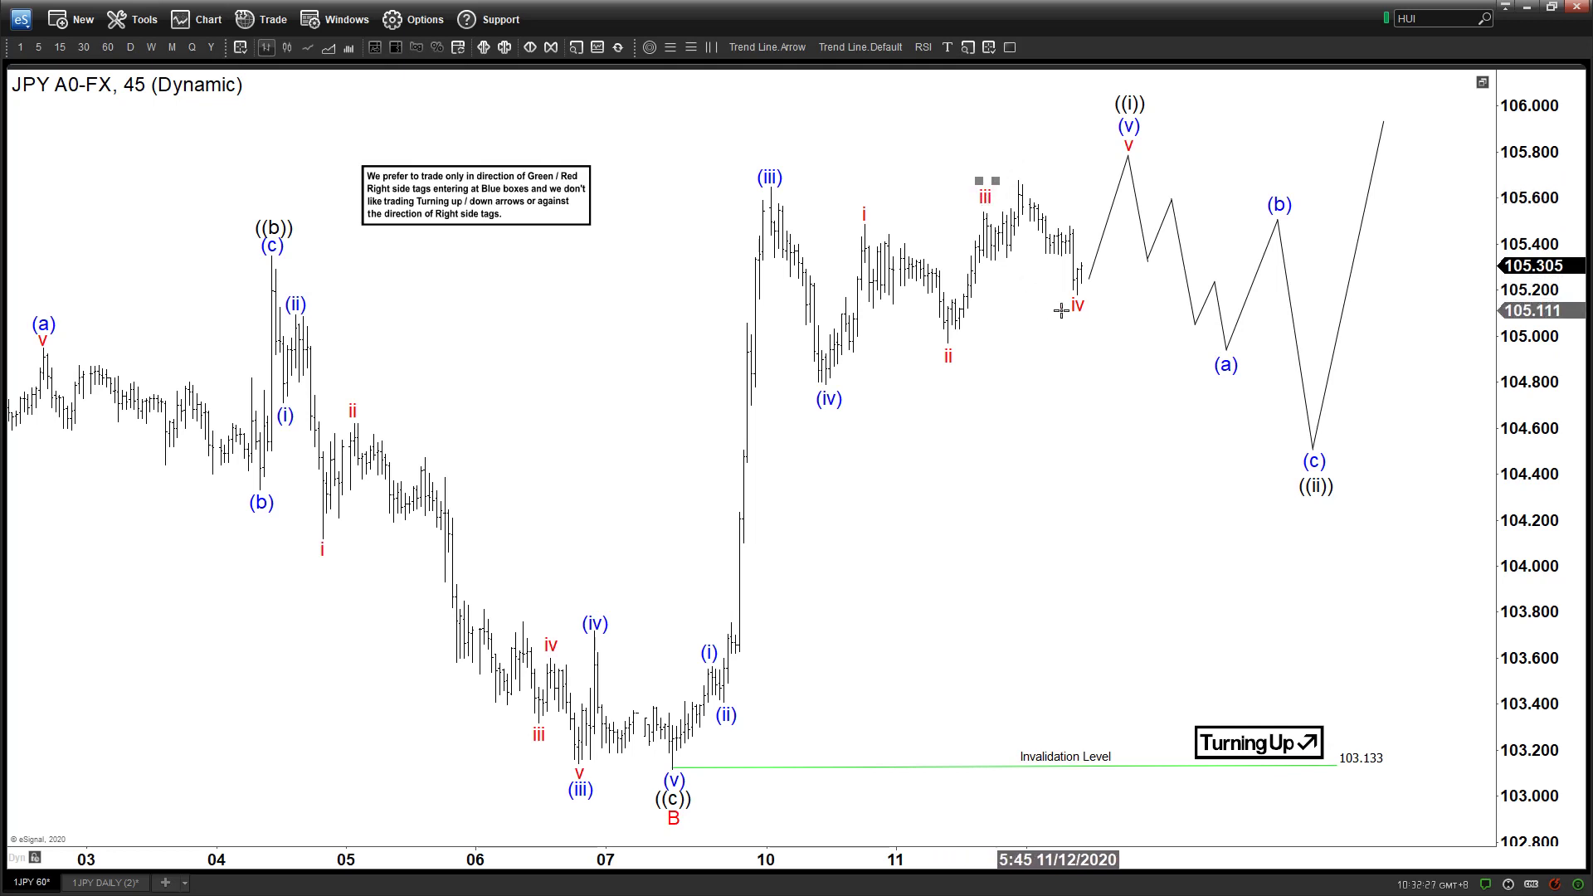
pyautogui.moveTo(1076, 309); pyautogui.dragTo(999, 276)
pyautogui.moveTo(1127, 145); pyautogui.dragTo(1018, 169)
pyautogui.moveTo(1129, 126); pyautogui.dragTo(1011, 151)
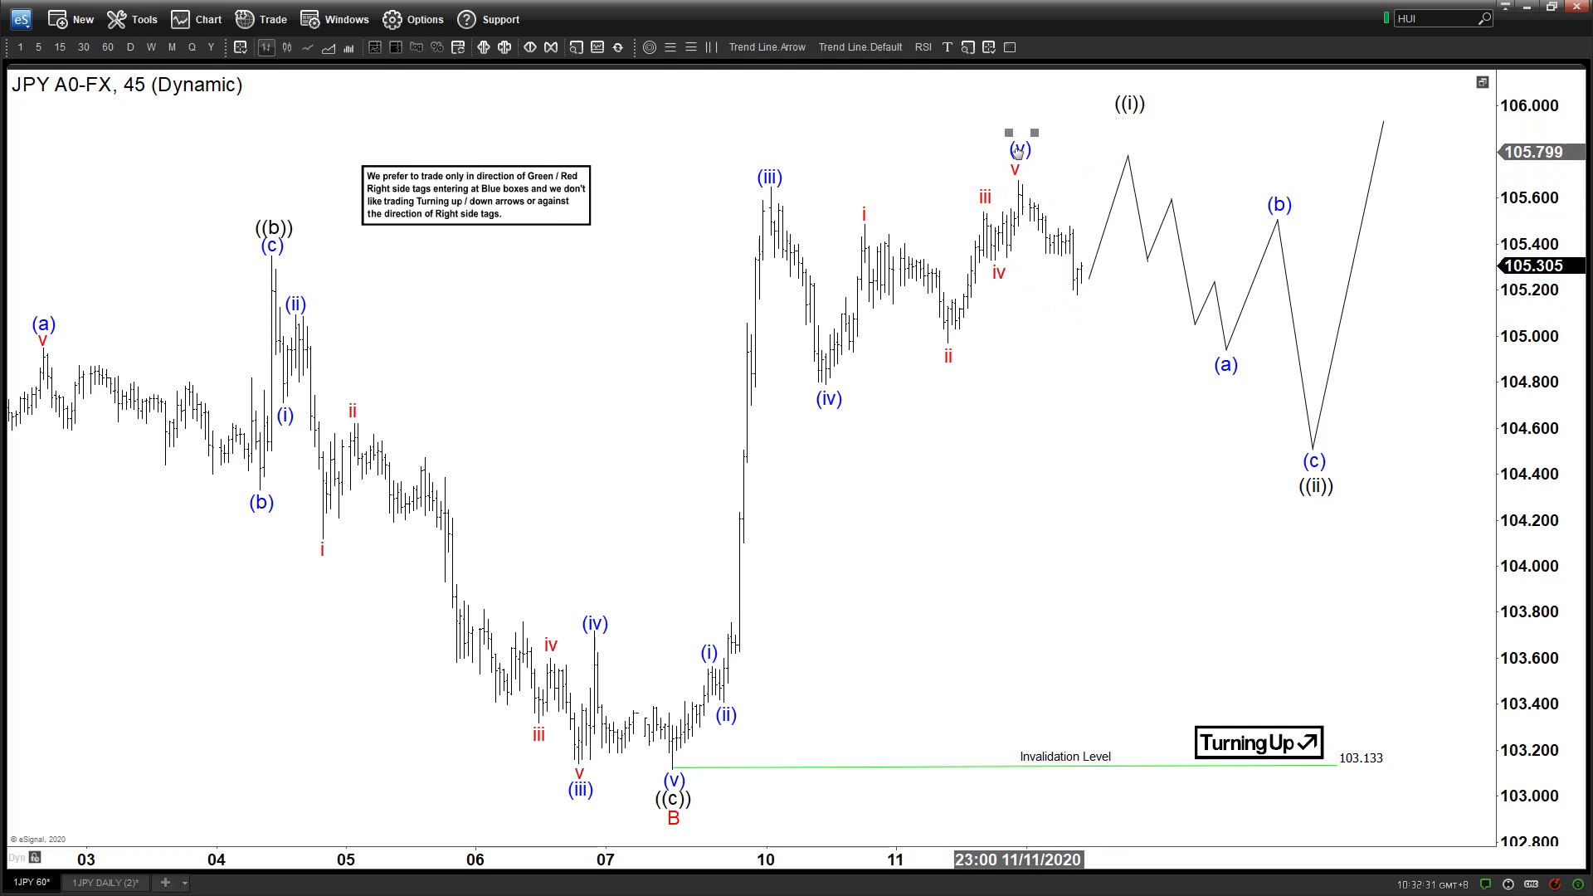
pyautogui.moveTo(1017, 171); pyautogui.dragTo(1129, 148)
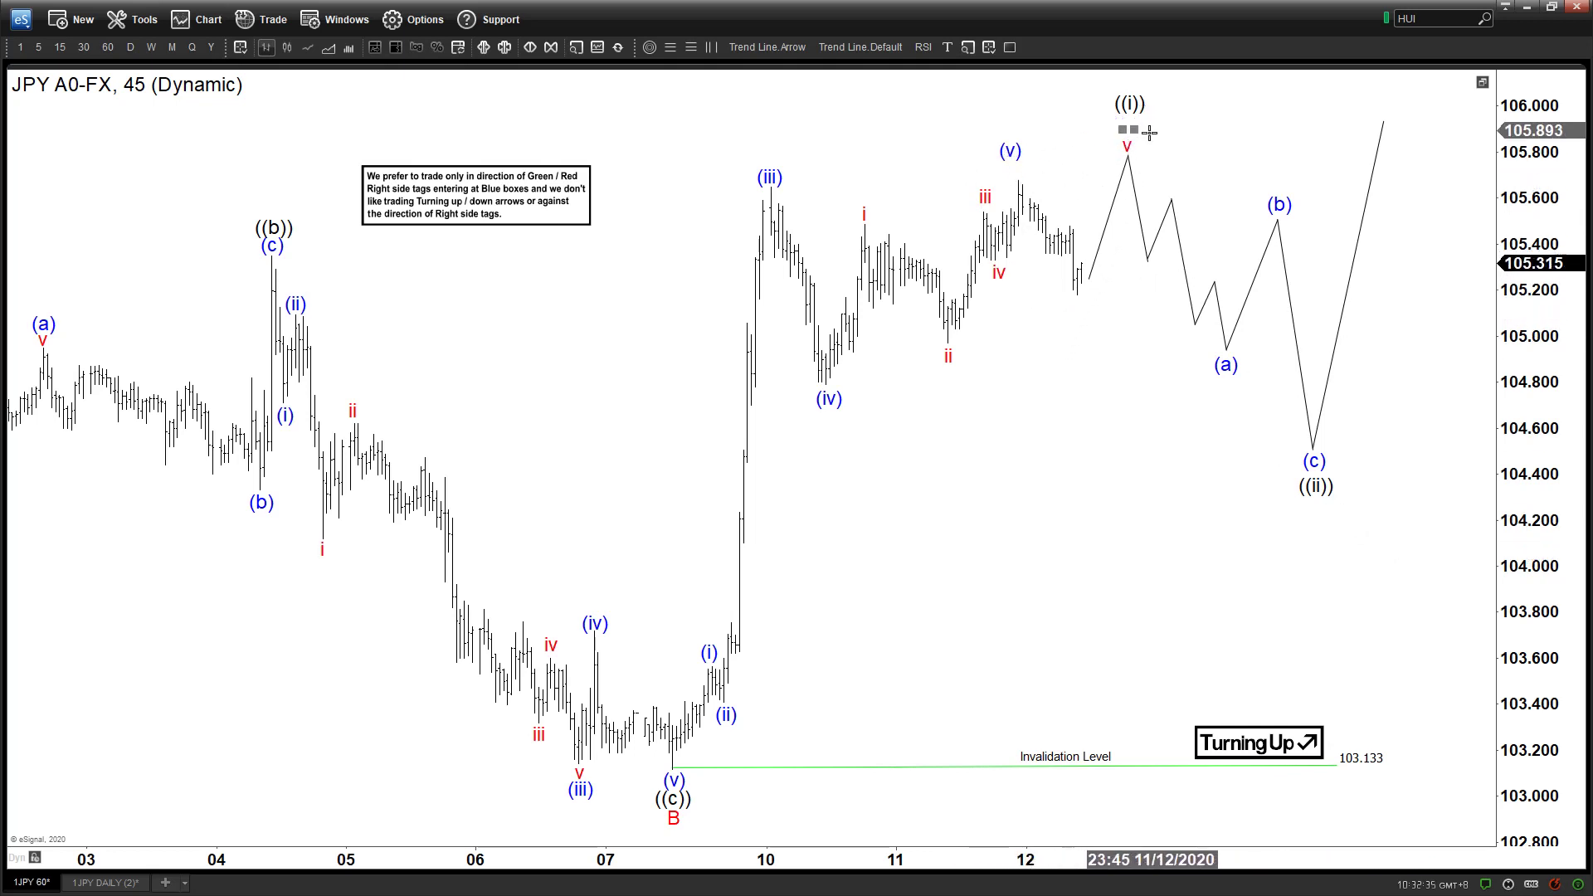
pyautogui.moveTo(985, 198); pyautogui.dragTo(1012, 172)
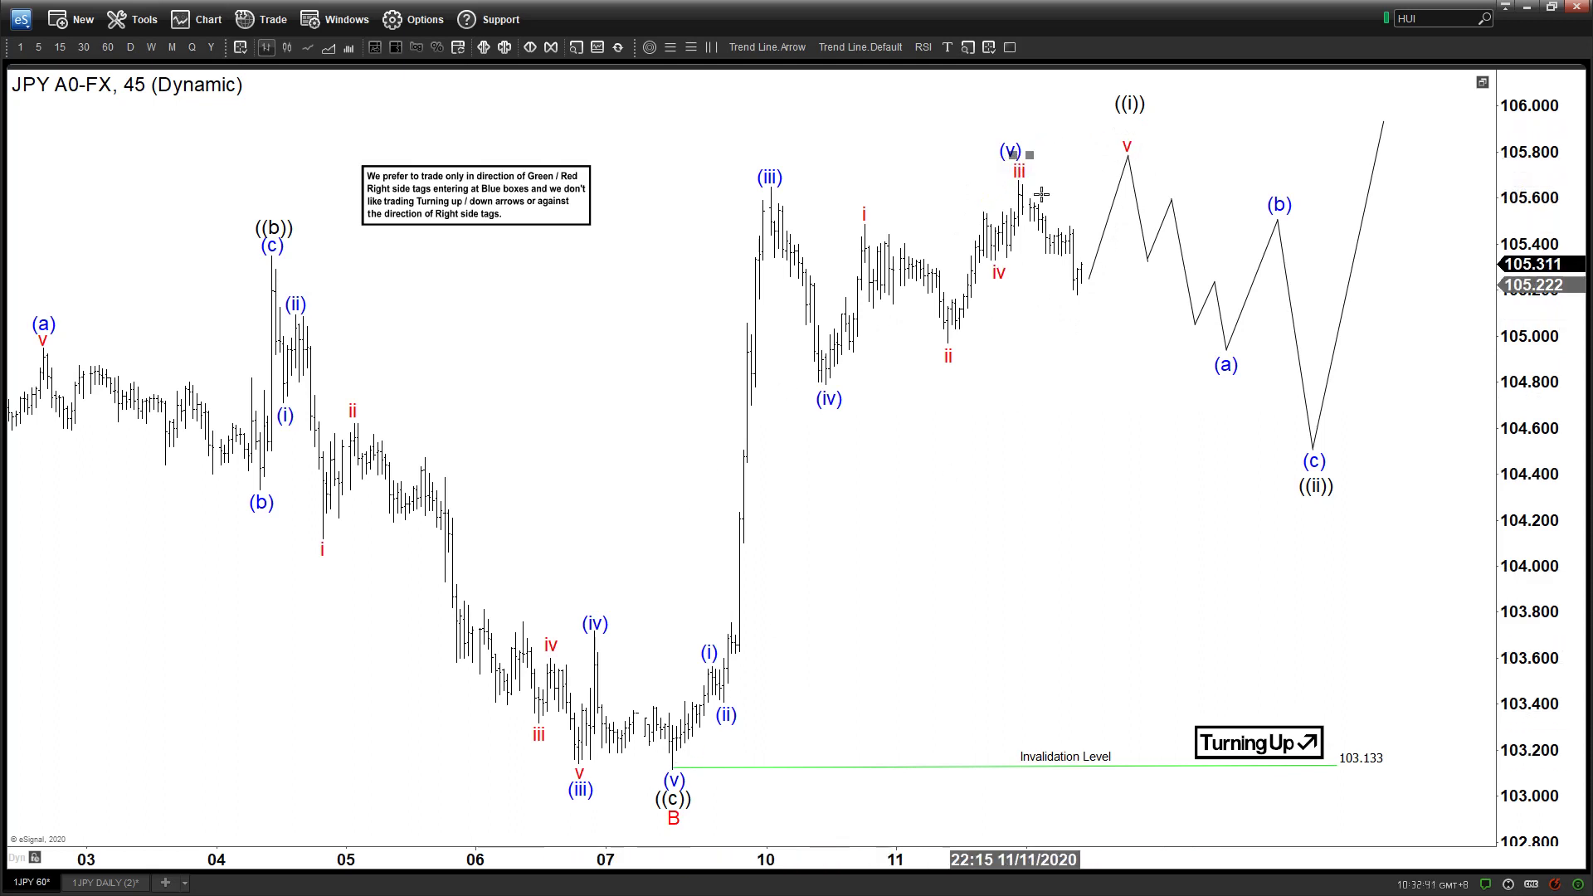
pyautogui.moveTo(1014, 151); pyautogui.dragTo(1133, 126)
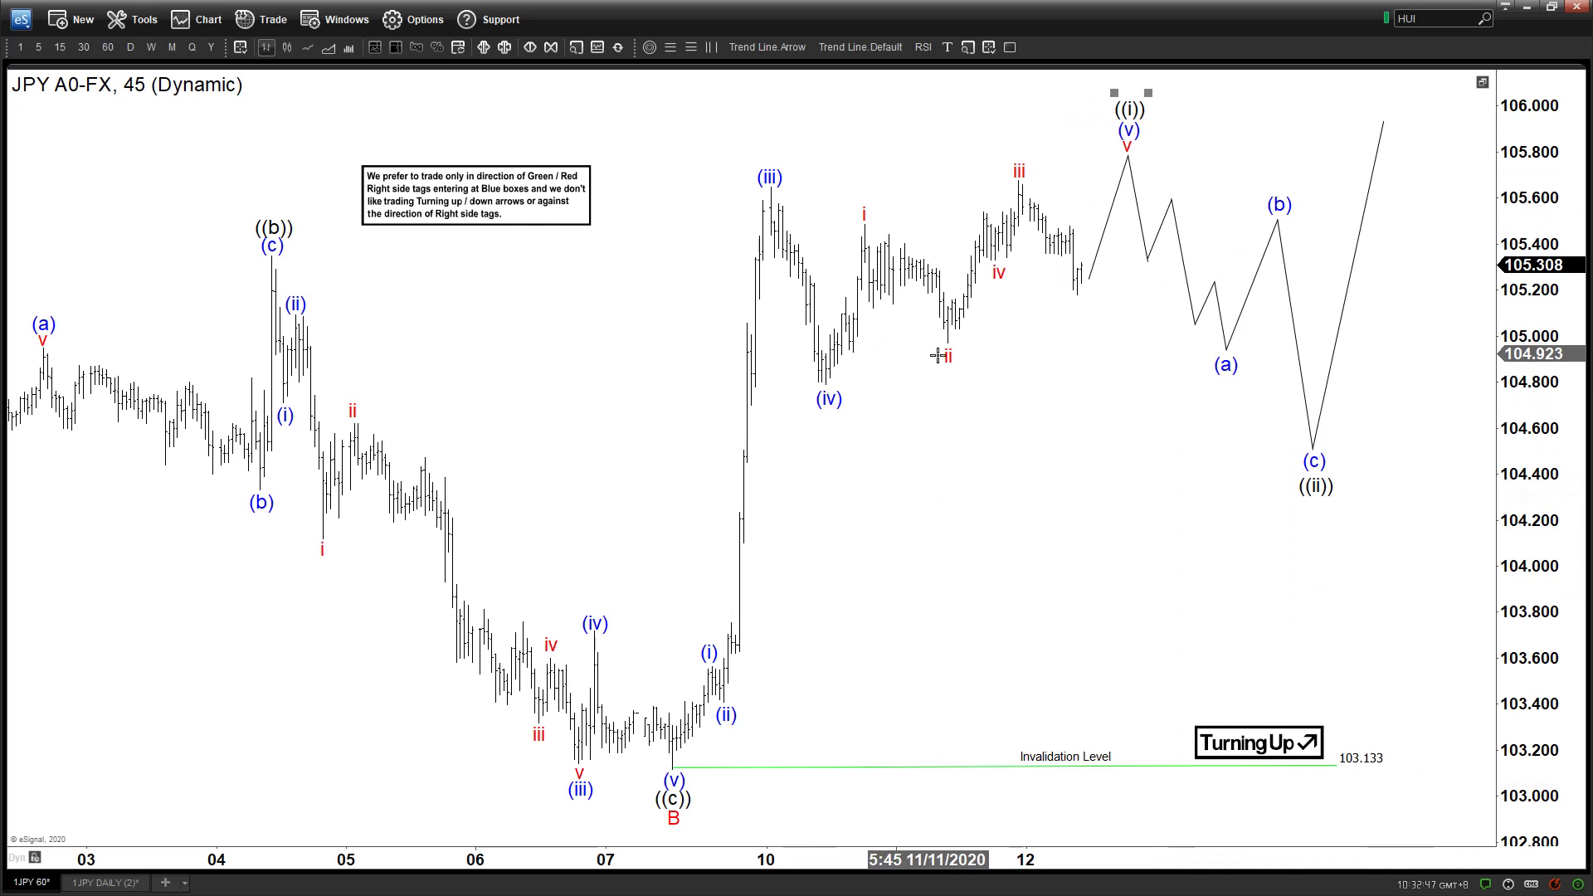
pyautogui.moveTo(999, 272); pyautogui.dragTo(1080, 309)
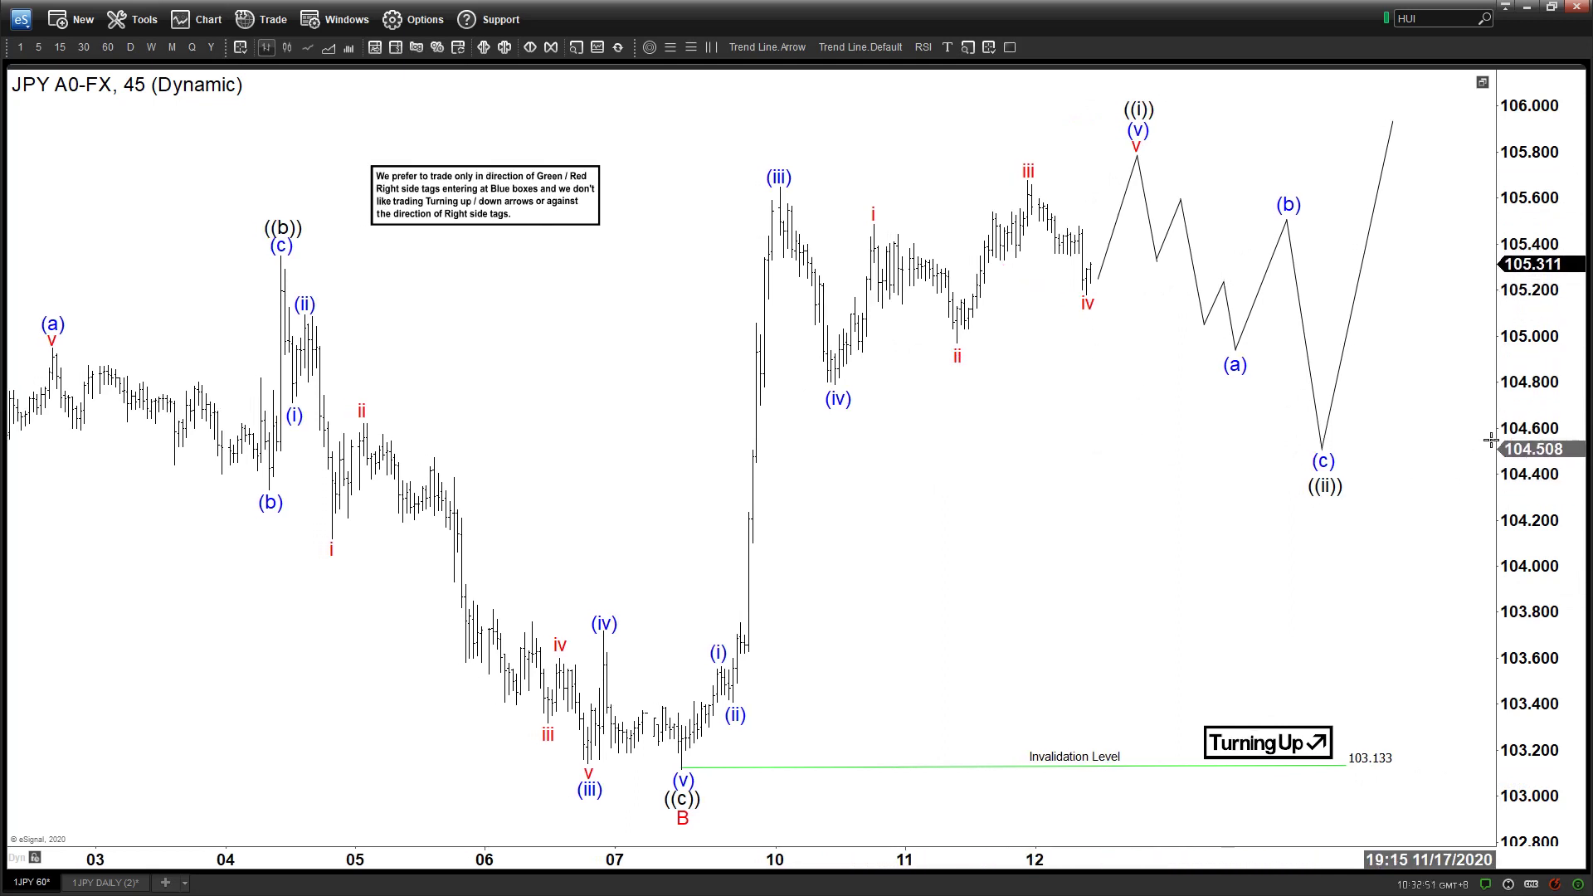